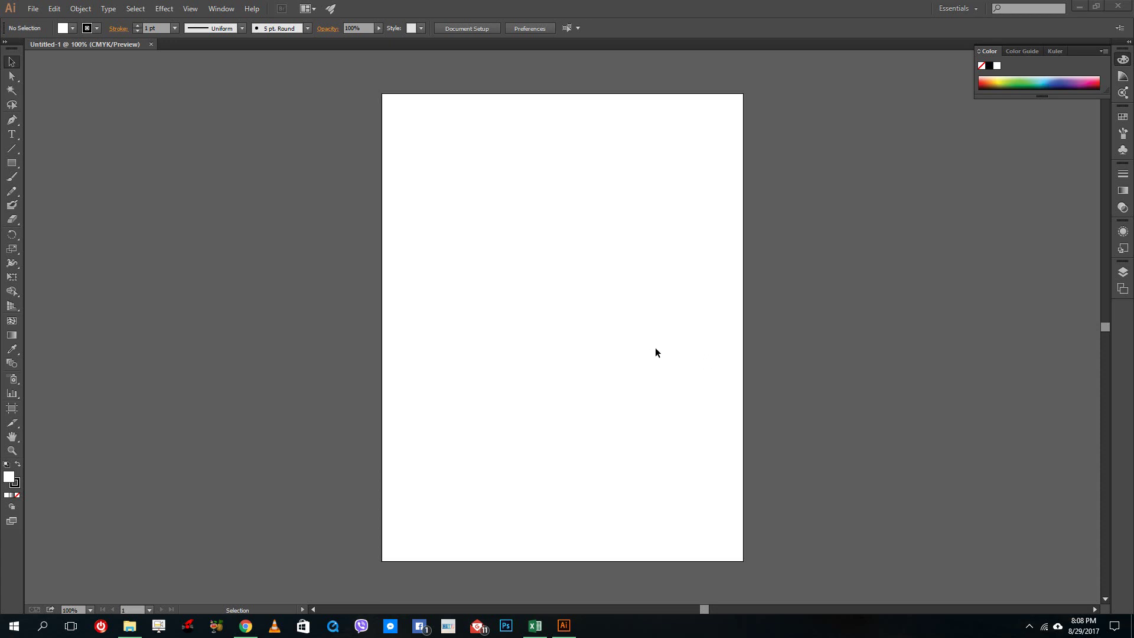
Bring the Illustrator window with the blank Untitled-1 document to the front.
left_click(604, 275)
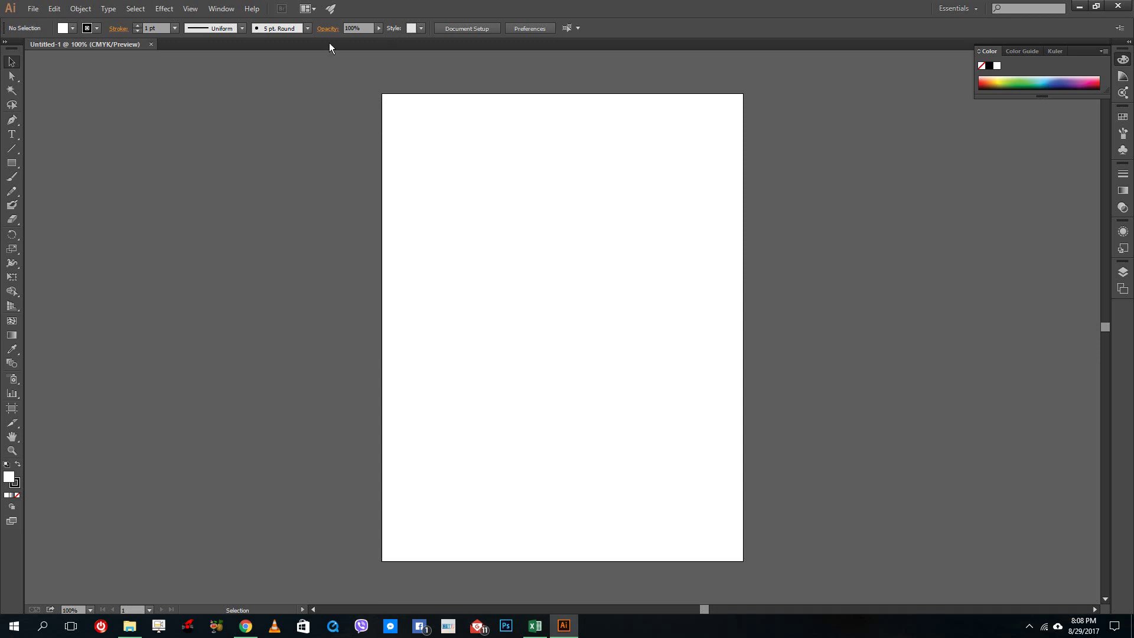
Open the Symbols panel and its flyout menu of extra commands.
left_click(220, 9)
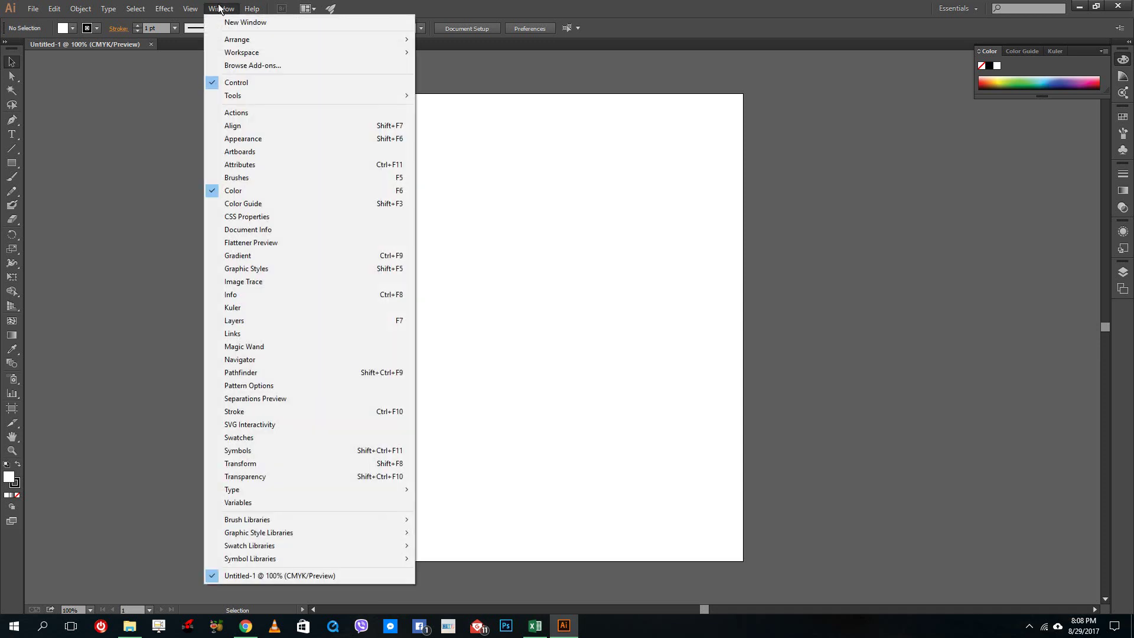
left_click(220, 9)
left_click(1123, 150)
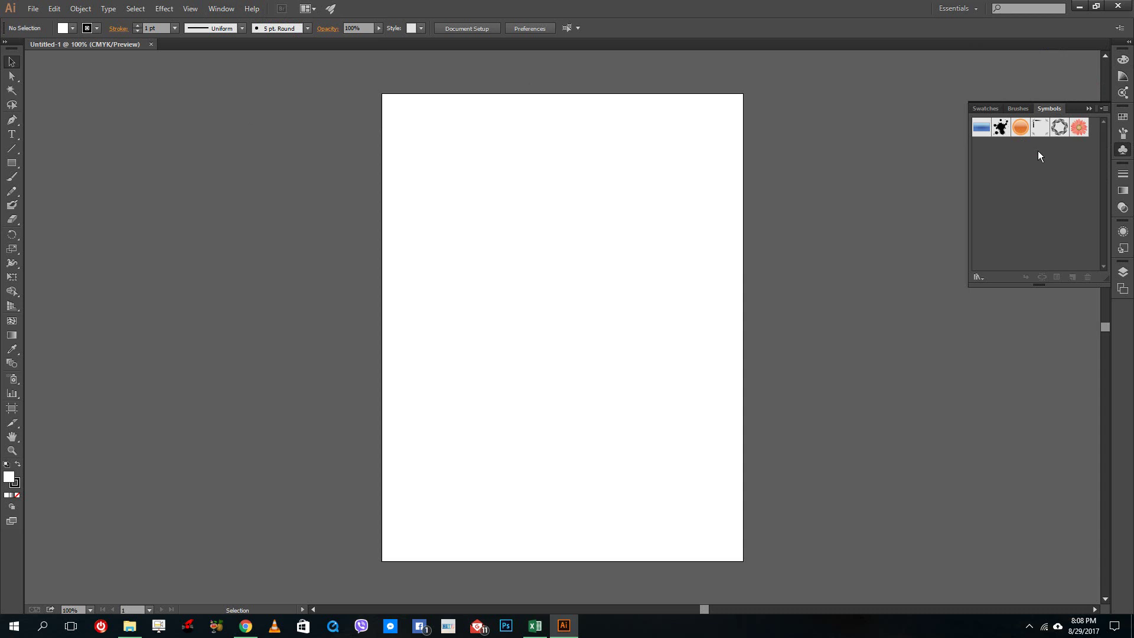
left_click(1102, 108)
Load the Nature symbol library and drag the Butterfly onto the artboard, placing it higher.
mouse_move(1033, 345)
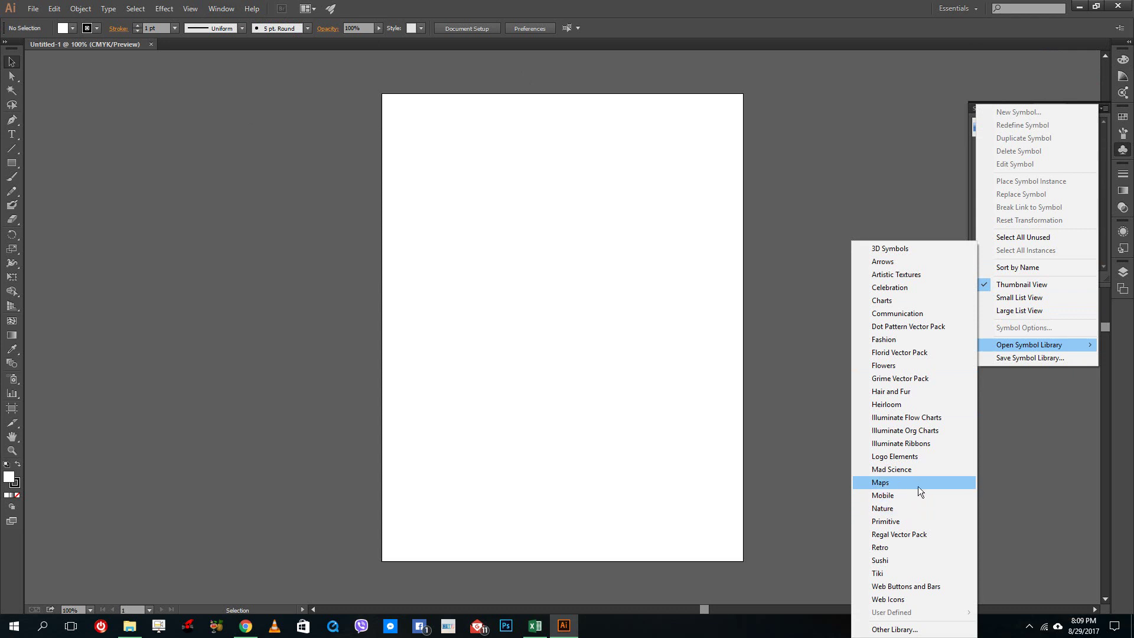
left_click(917, 512)
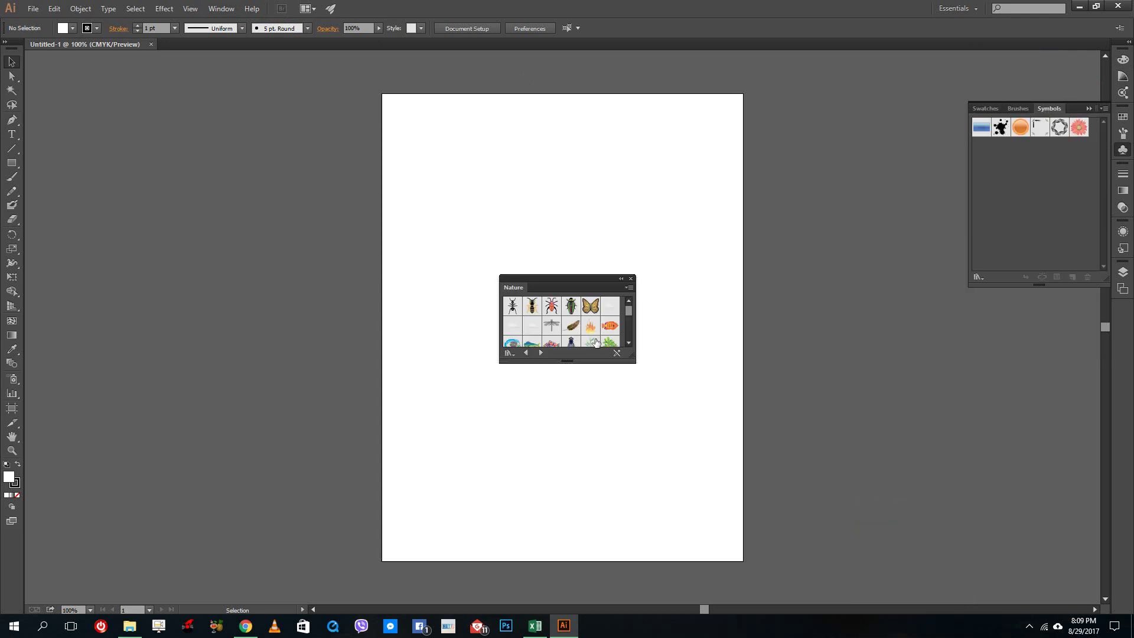
left_click_drag(581, 278, 797, 496)
left_click_drag(612, 376, 619, 324)
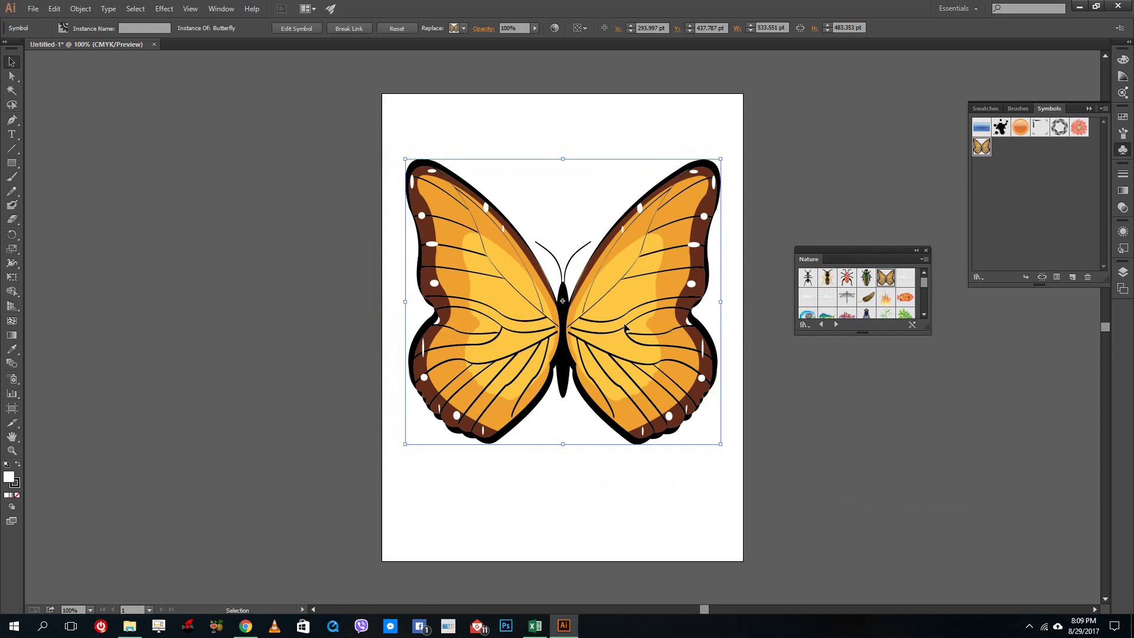
Draw a second artboard left of the first and place the Fire symbol on it.
scroll(640, 324, "down", 2)
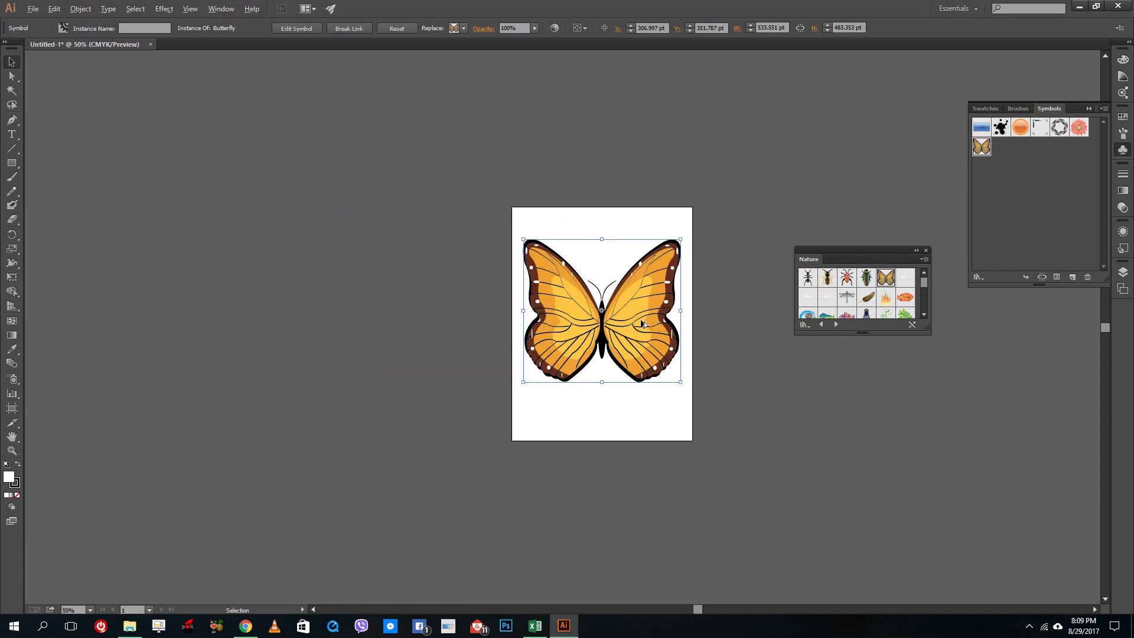
left_click(11, 407)
mouse_move(349, 202)
left_mouse_down()
mouse_move(481, 397)
mouse_move(491, 455)
left_mouse_up()
left_click_drag(885, 298, 472, 416)
key("v")
Draw a third artboard further left and place an enlarged Fly symbol filling it.
left_click(12, 408)
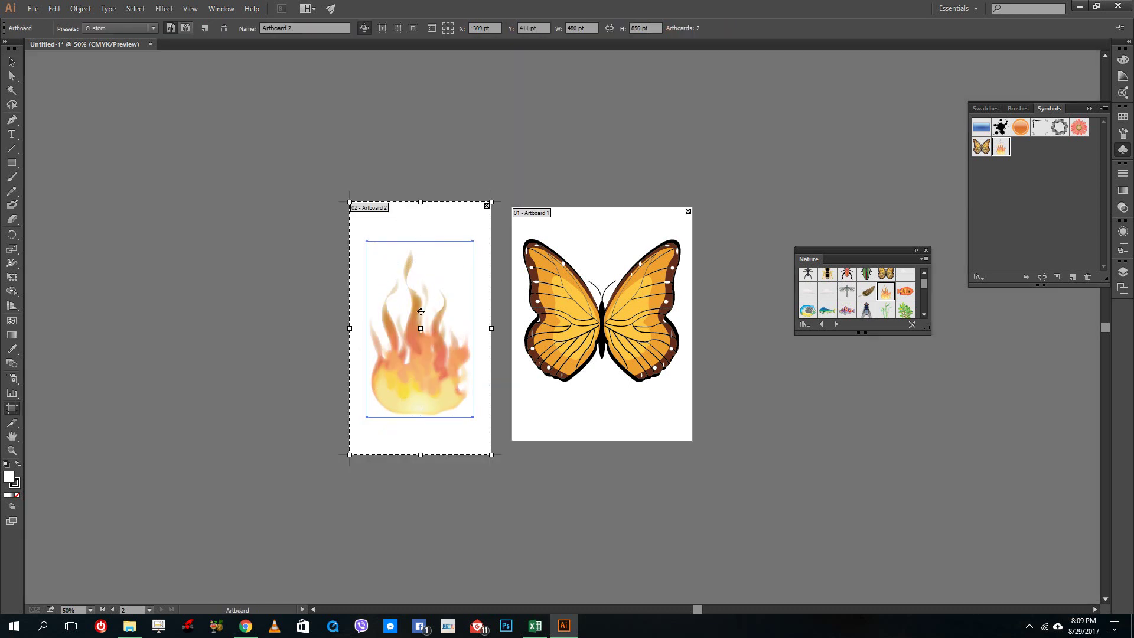
left_click_drag(177, 190, 333, 449)
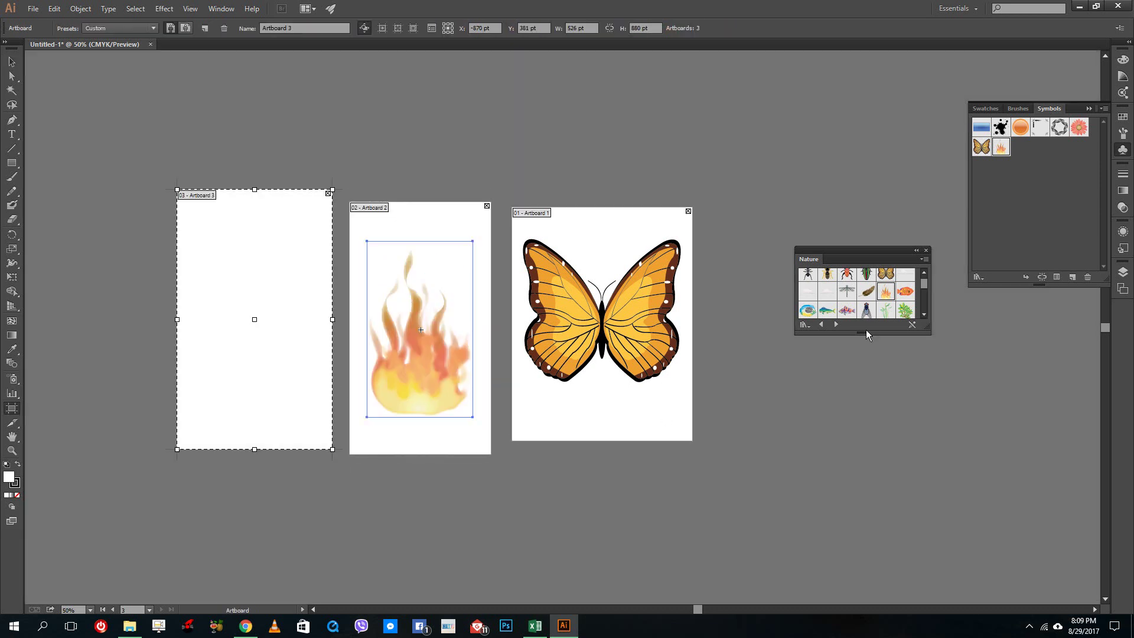
scroll(865, 307, "down", 1)
left_click_drag(866, 303, 268, 283)
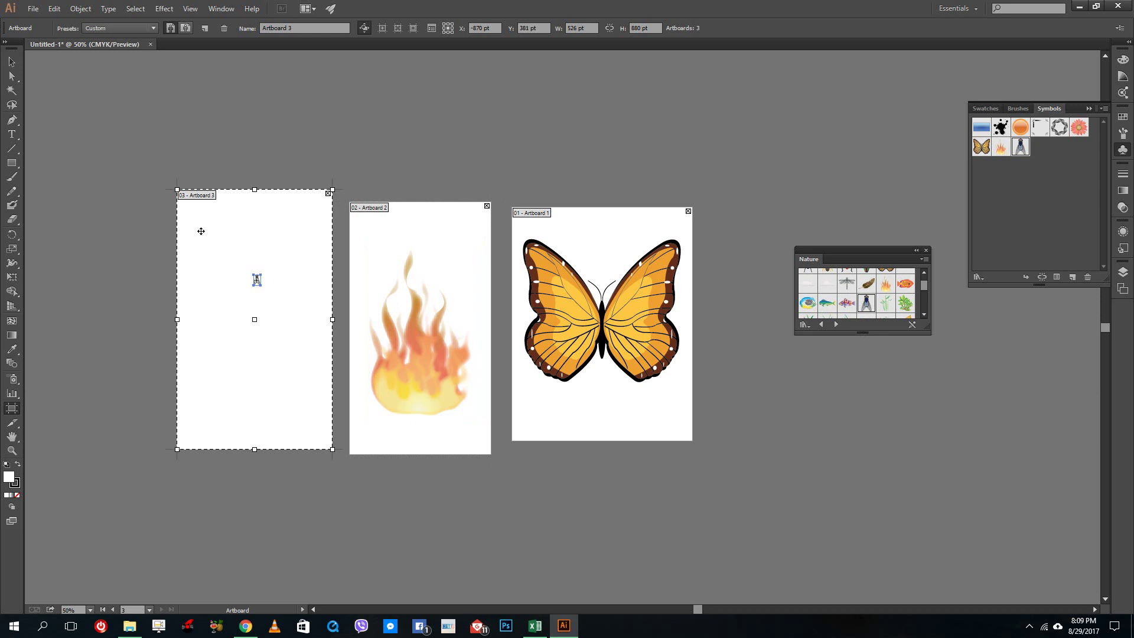
left_click(12, 62)
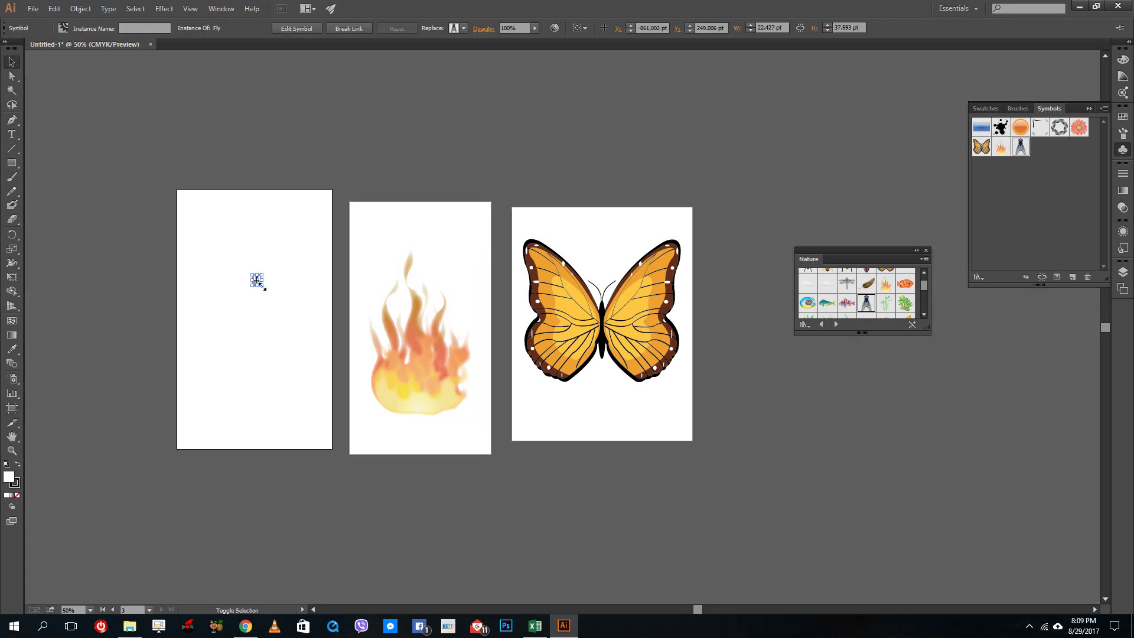
left_click_drag(263, 279, 387, 462)
left_click_drag(322, 394, 246, 345)
left_click(485, 148)
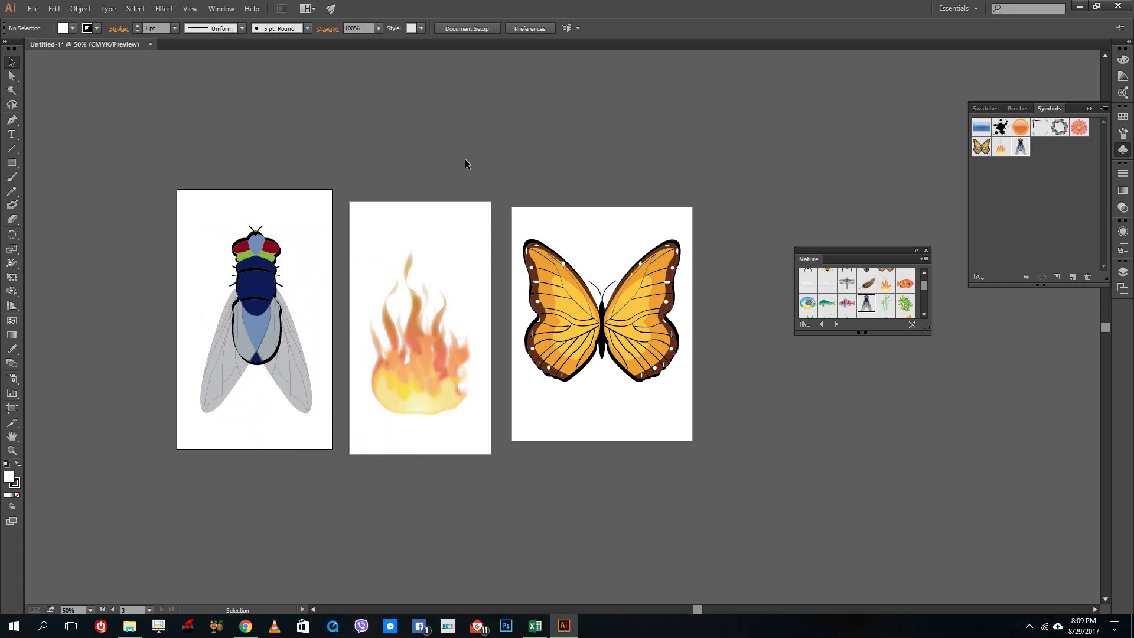
Set up Save As on the Desktop with file name 'test' and type Adobe Illustrator (*.AI).
left_click(33, 9)
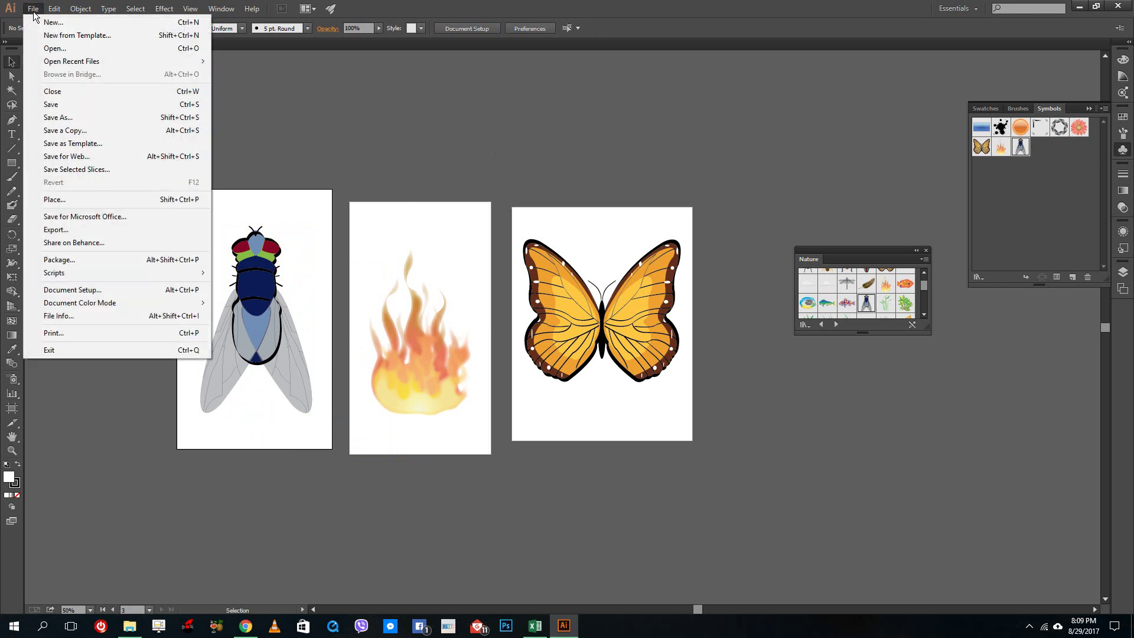
left_click(87, 117)
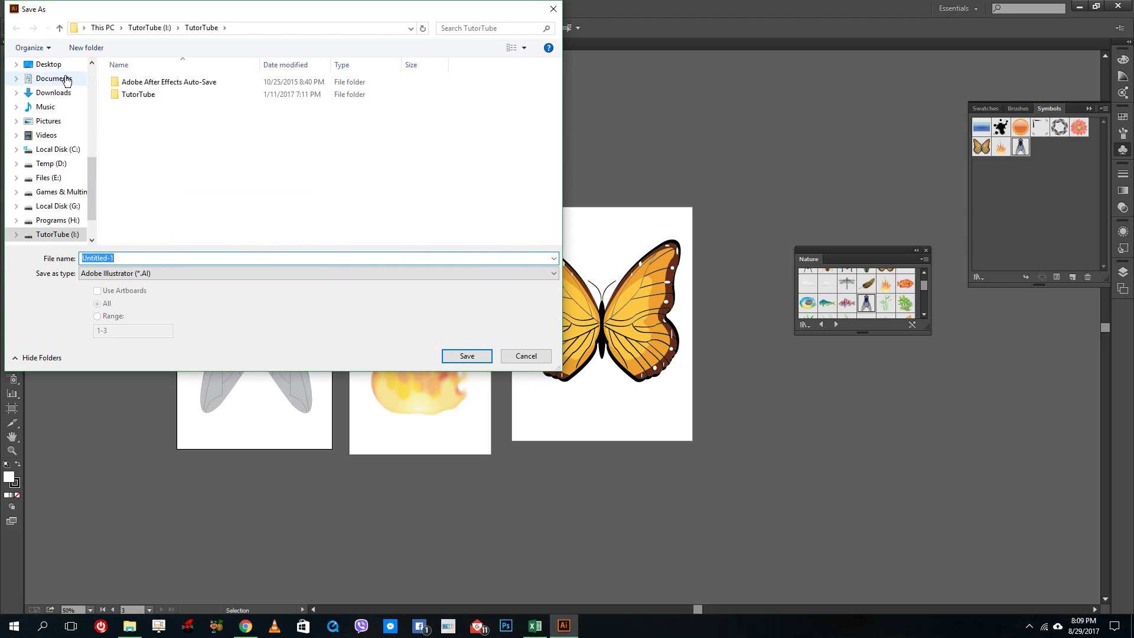
left_click(48, 64)
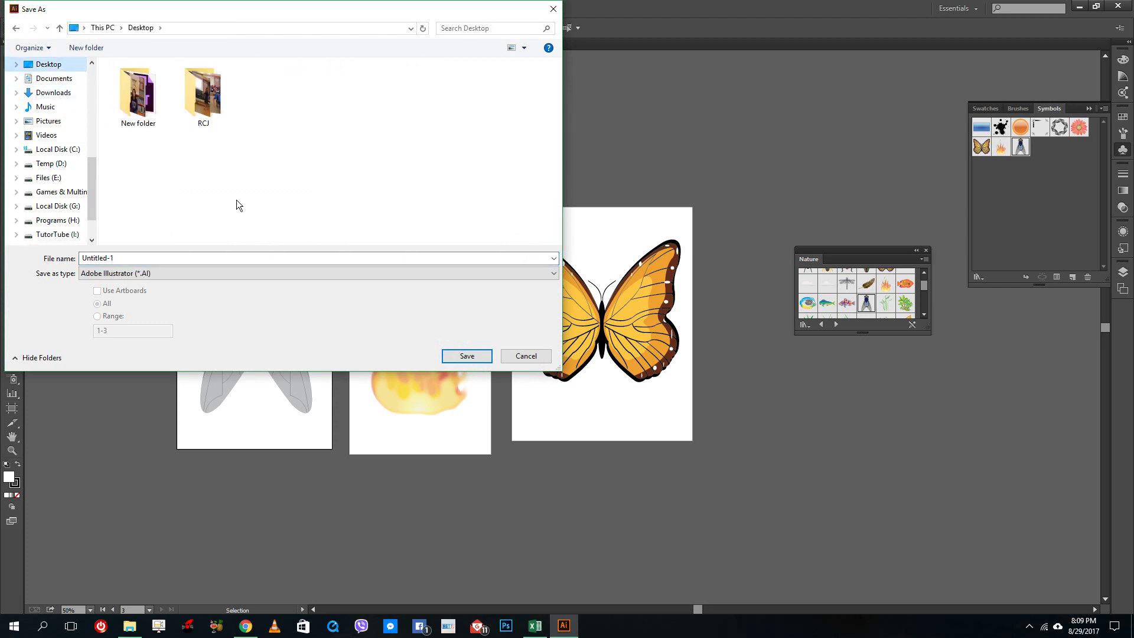
left_click(137, 258)
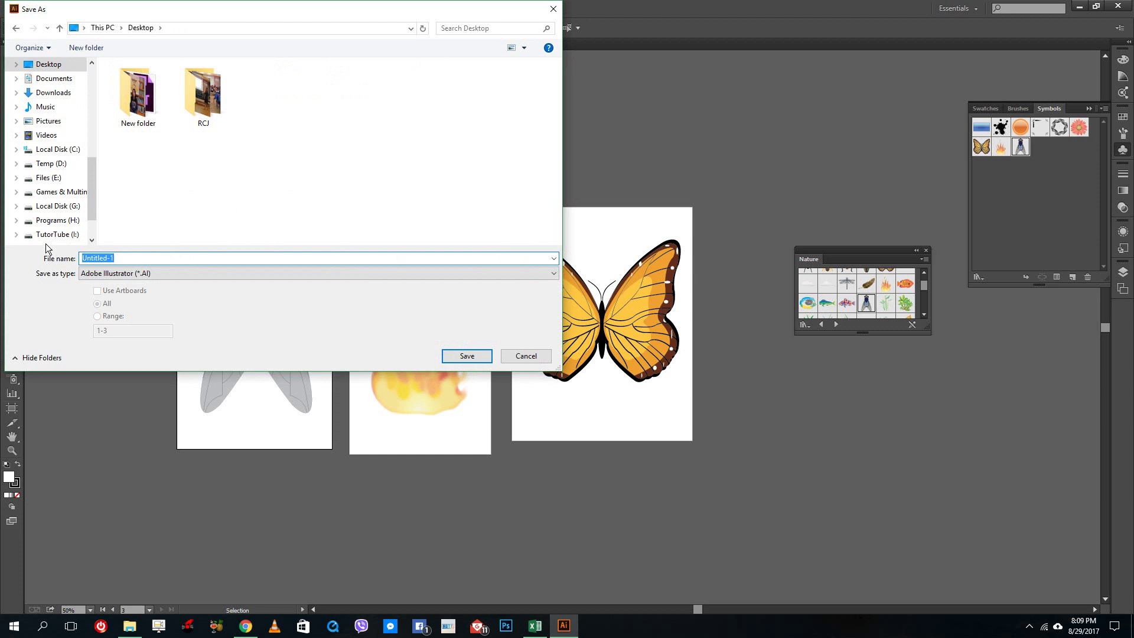
type("test")
left_click(211, 274)
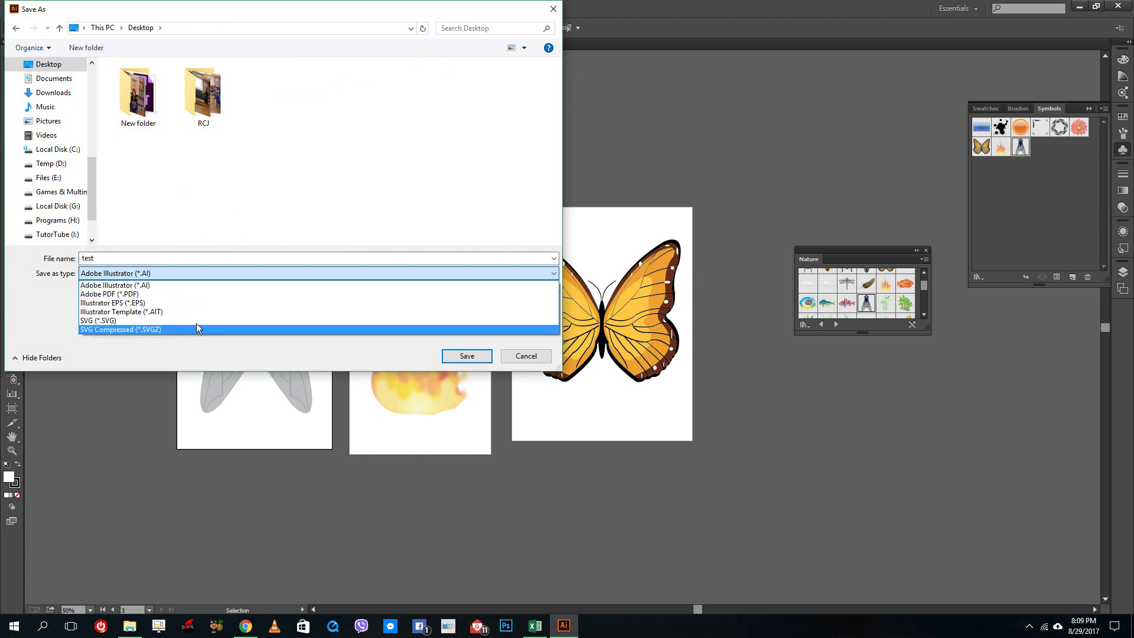
left_click(200, 285)
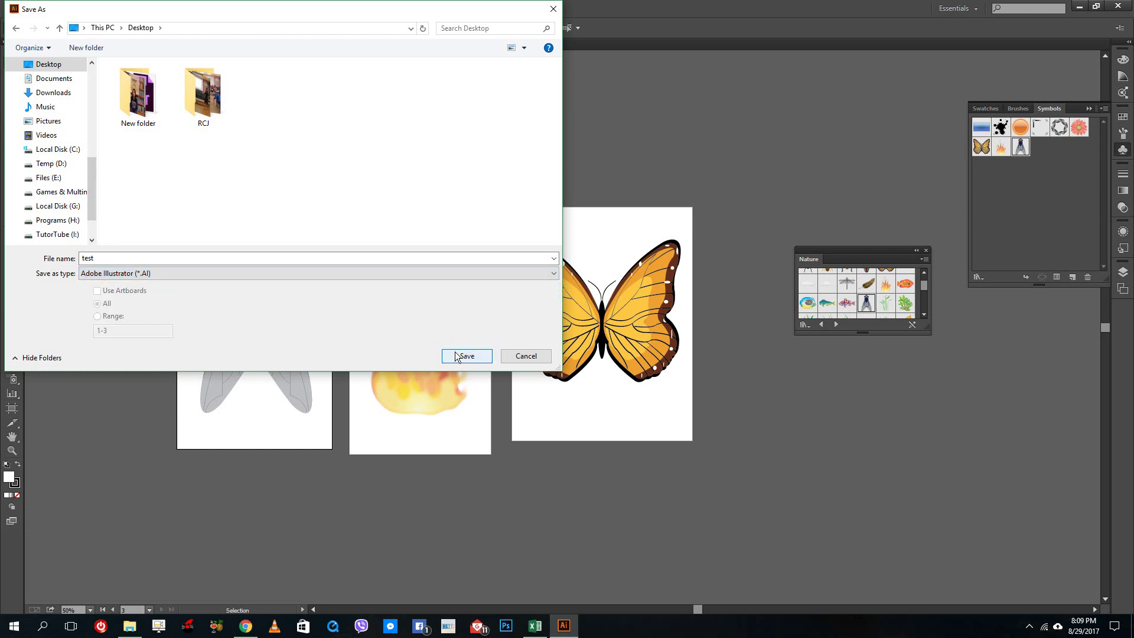
left_click(214, 272)
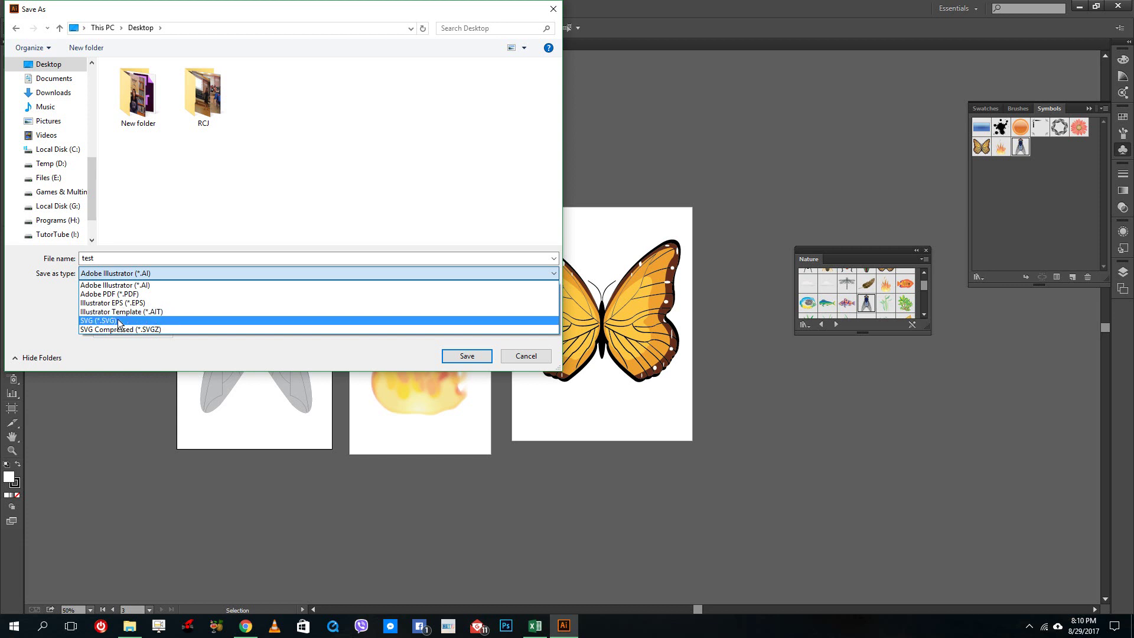
left_click(129, 287)
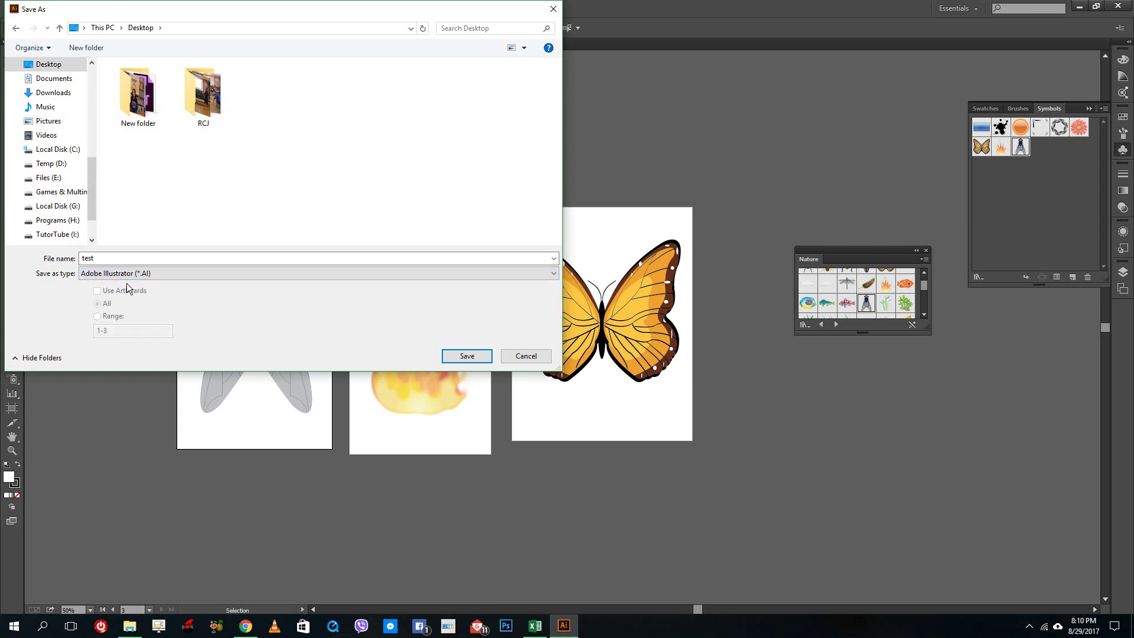
Save with version Illustrator CC, leaving 'Save each artboard to a separate file' unchecked.
left_click(473, 353)
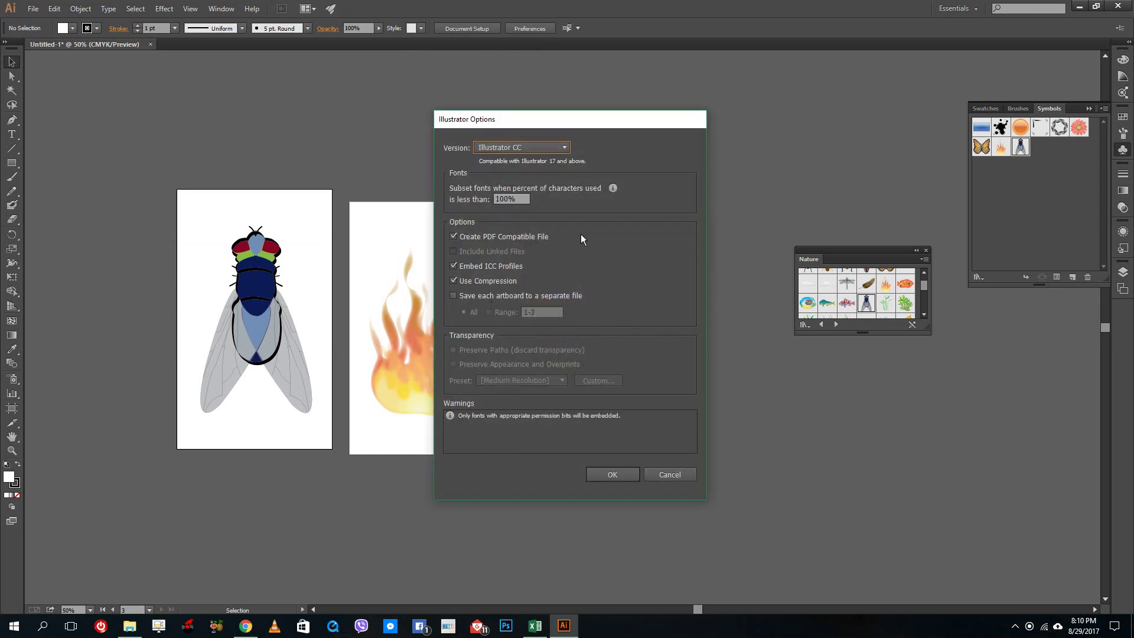
left_click(538, 147)
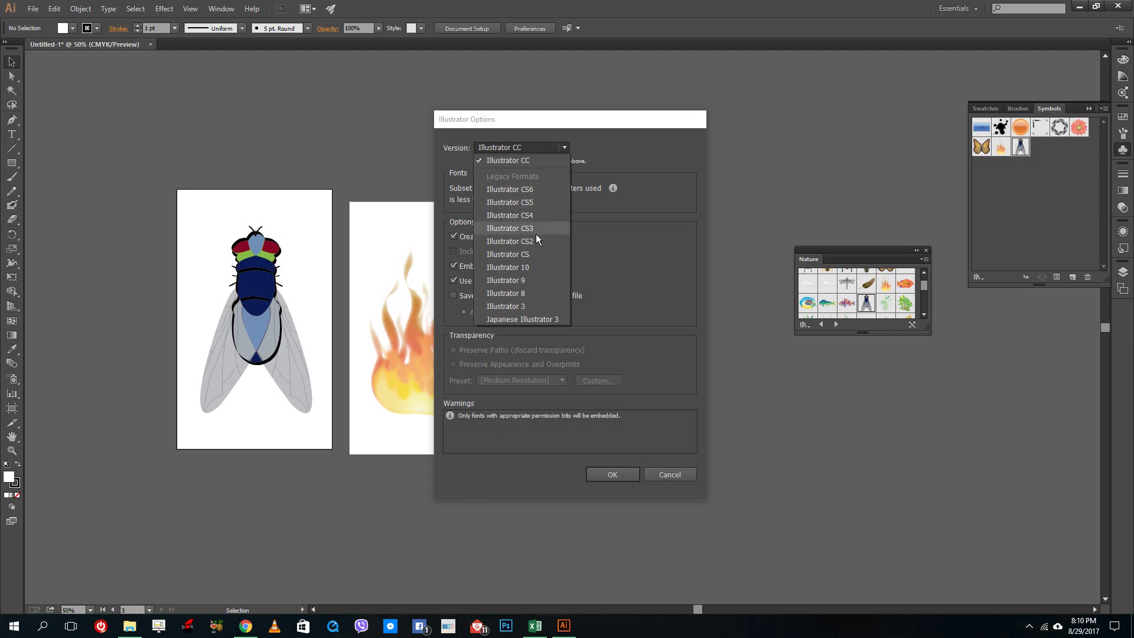
left_click(540, 268)
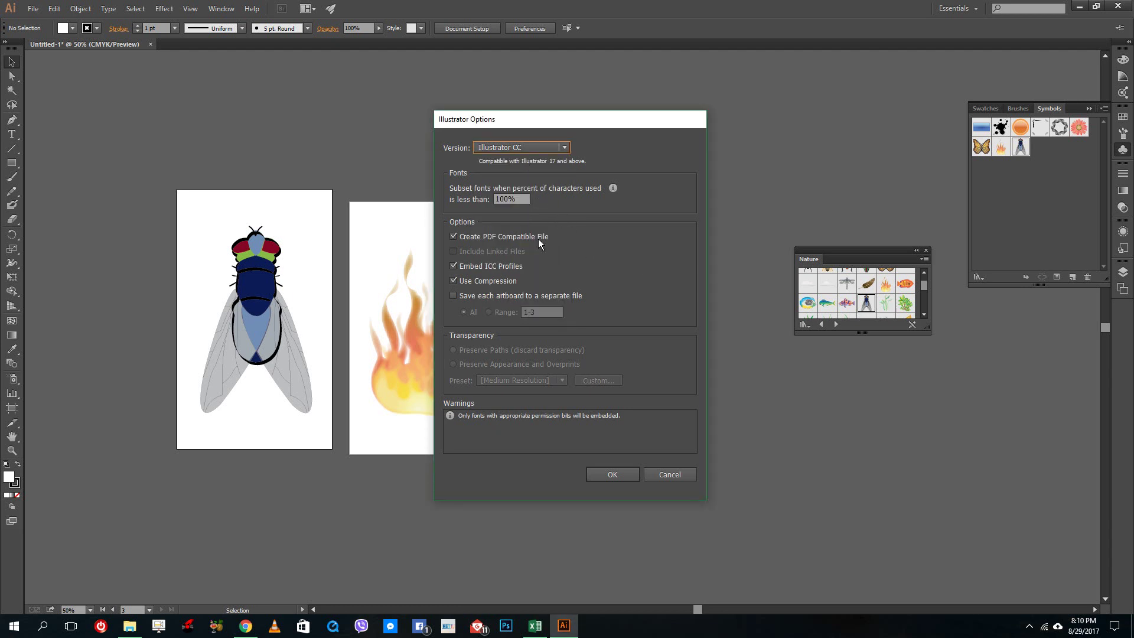
left_click_drag(529, 119, 554, 112)
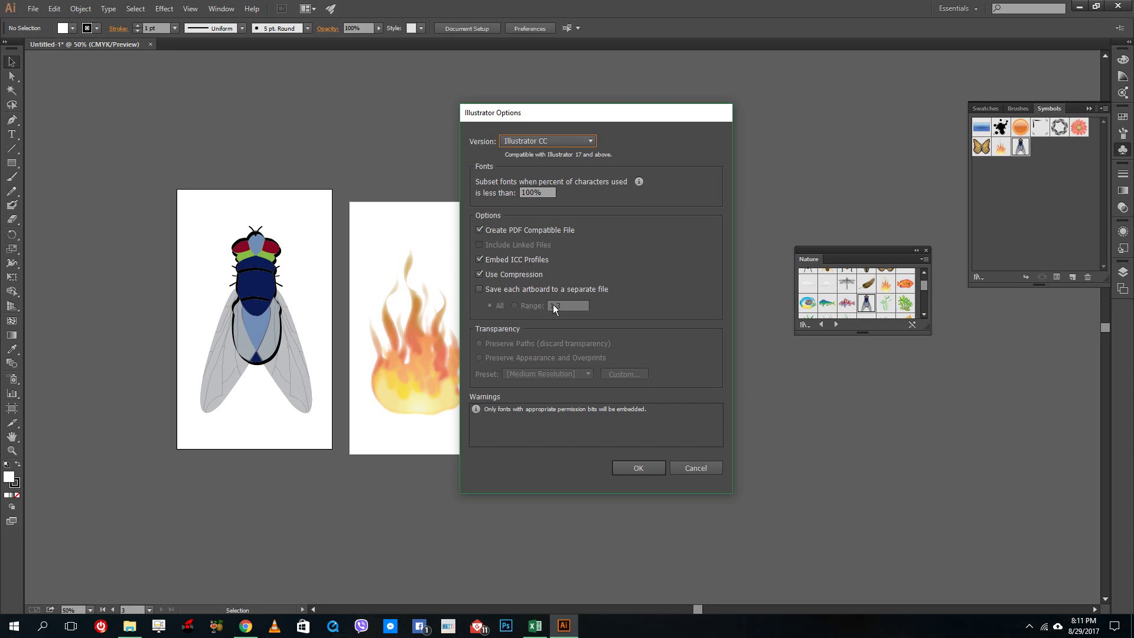
left_click(504, 289)
left_click(521, 289)
left_click_drag(533, 114, 627, 113)
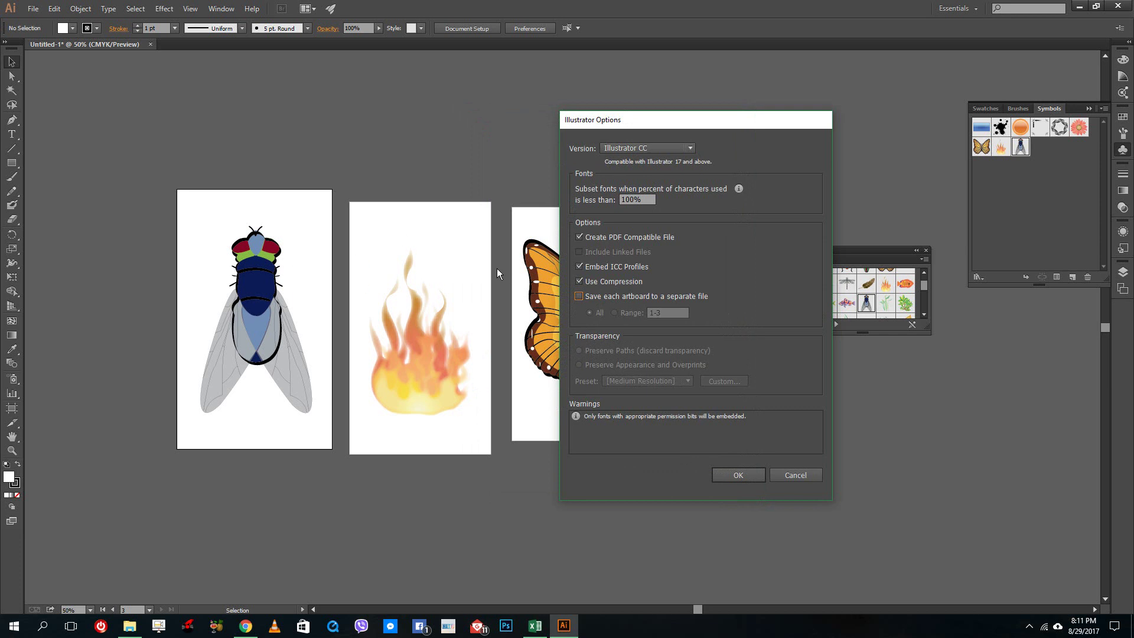
Confirm the save options, check test.ai on the desktop, then restore Illustrator.
left_click(738, 475)
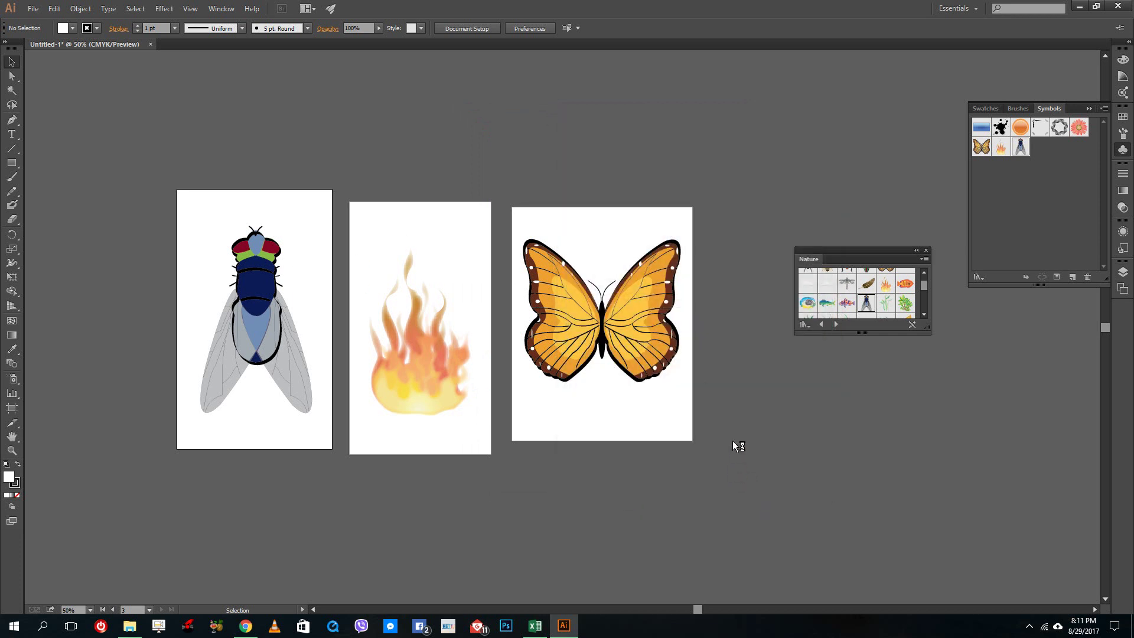
left_click(1074, 8)
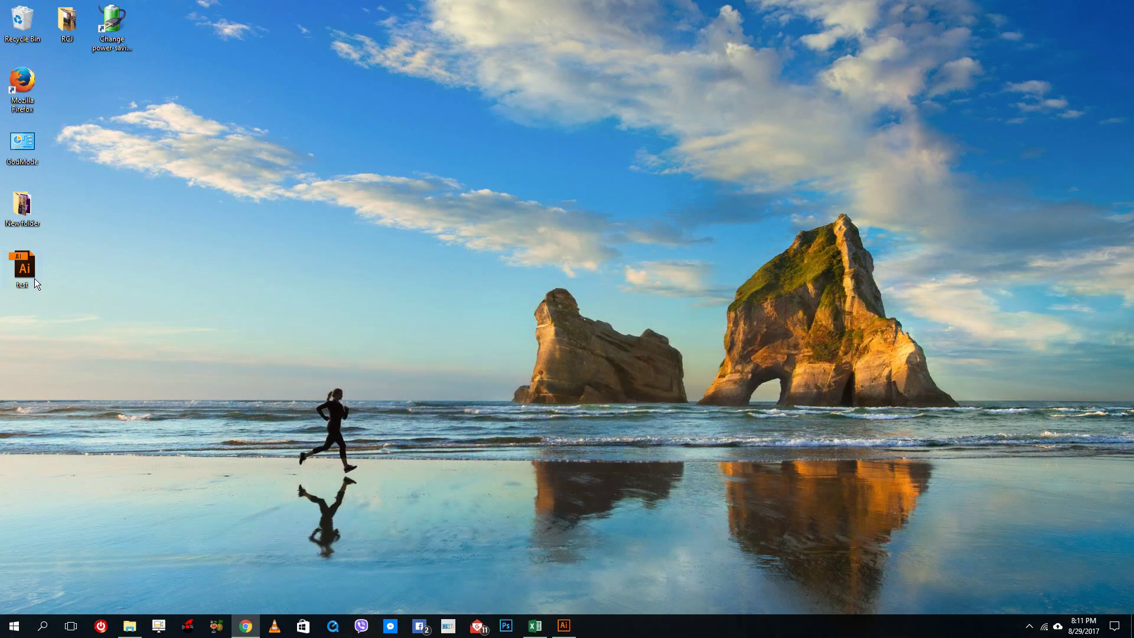
left_click(564, 625)
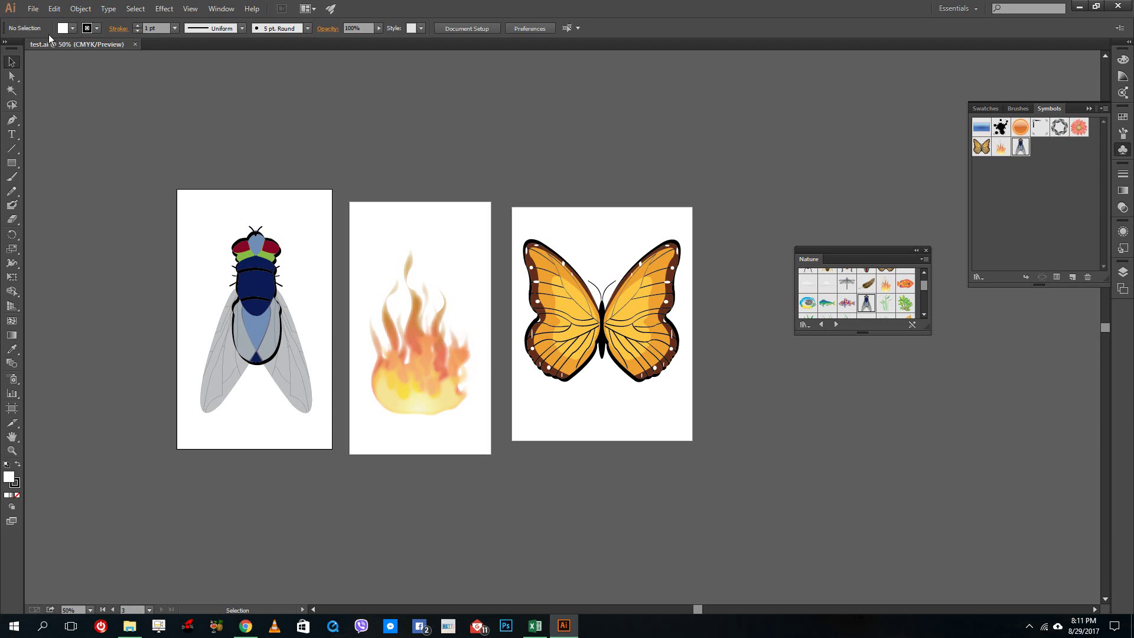
left_click(33, 9)
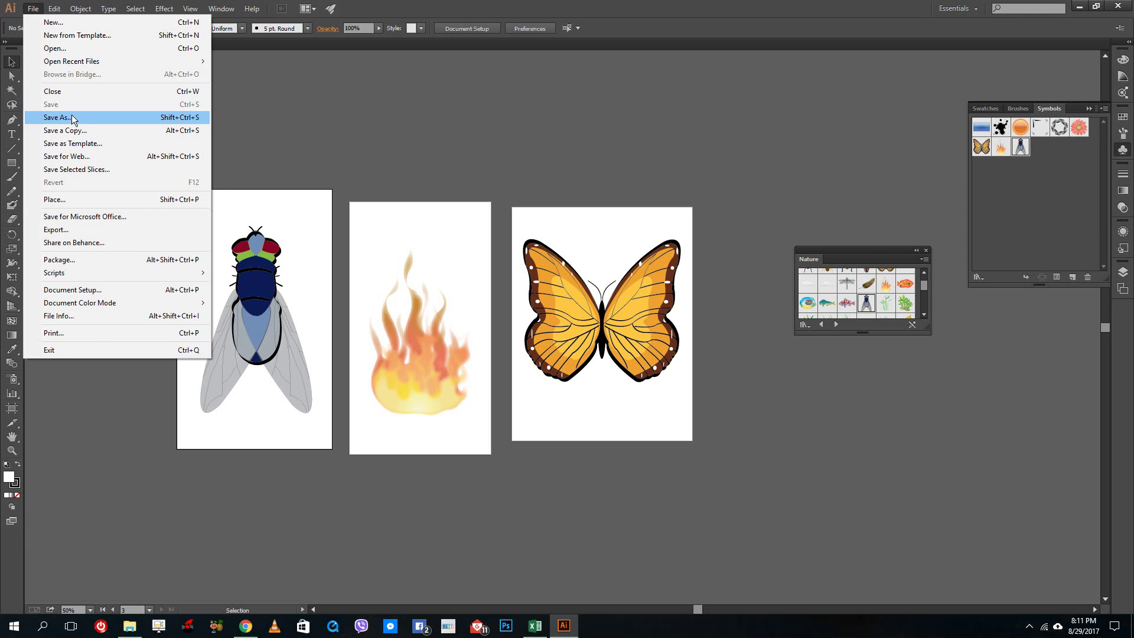
Start exporting 'test' to the Desktop with the type set to JPEG (*.JPG).
left_click(70, 234)
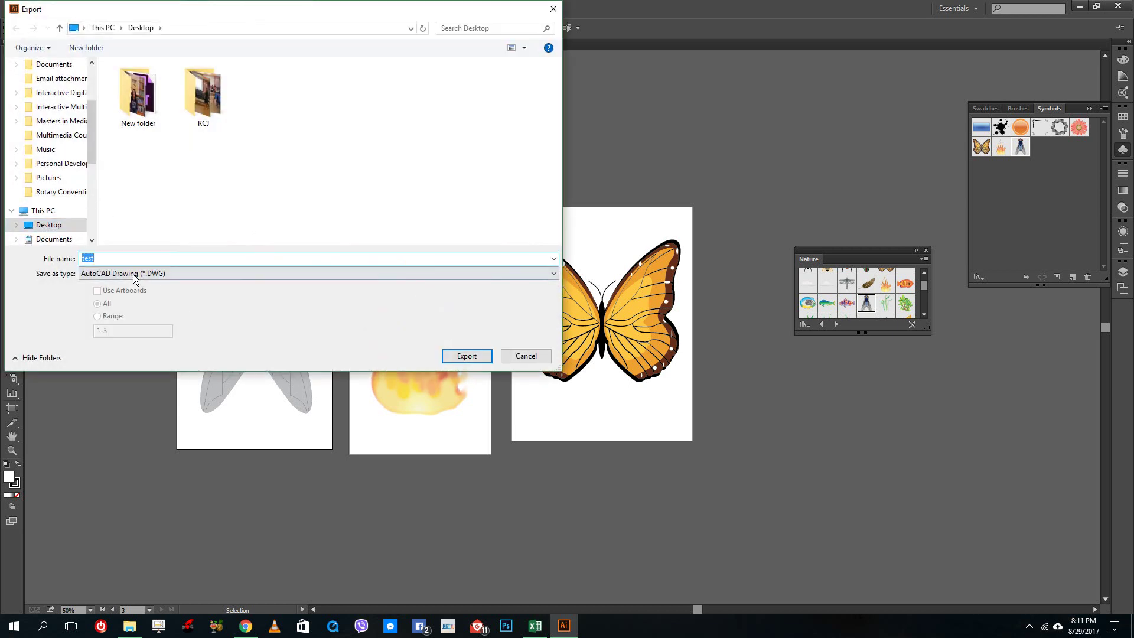
left_click(134, 278)
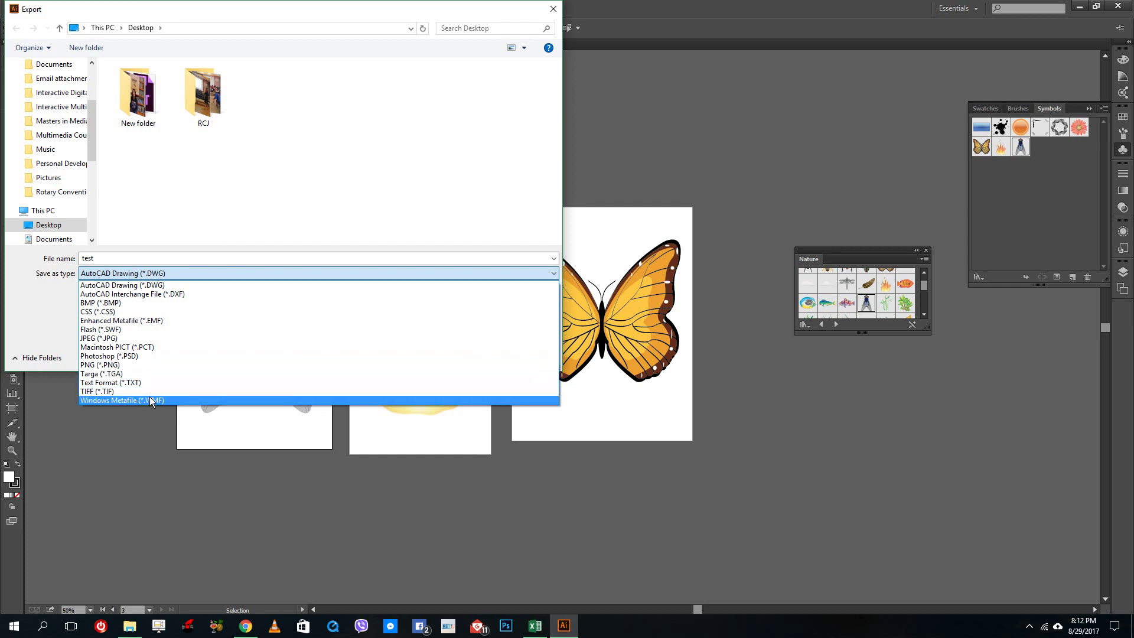
left_click(143, 337)
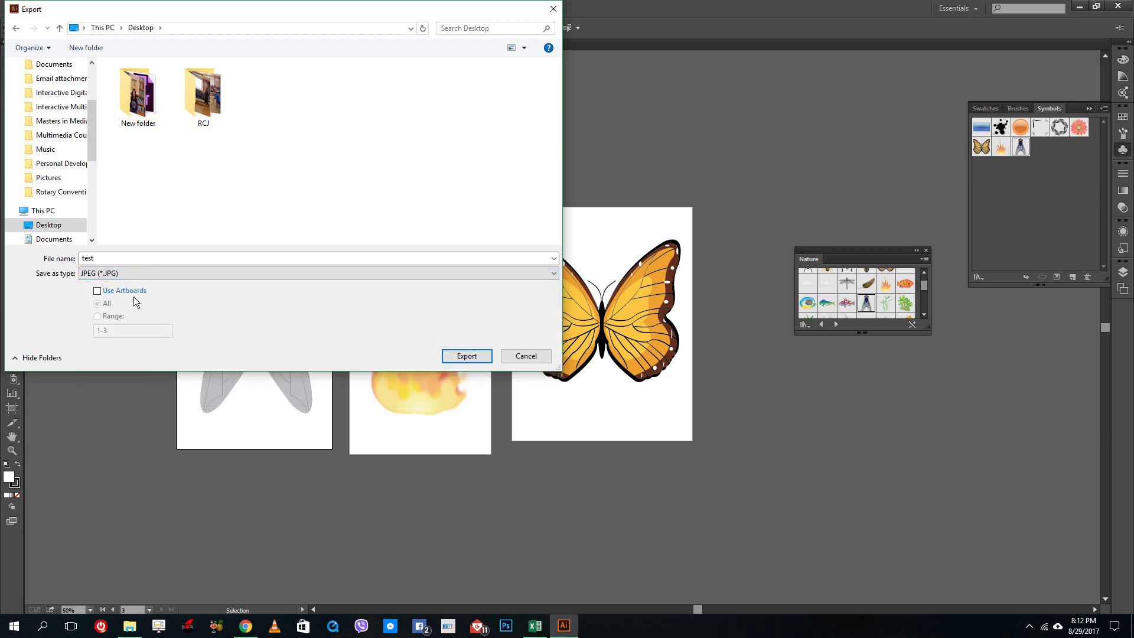
Proceed to the JPEG Options and set the colour model to RGB.
left_click(464, 356)
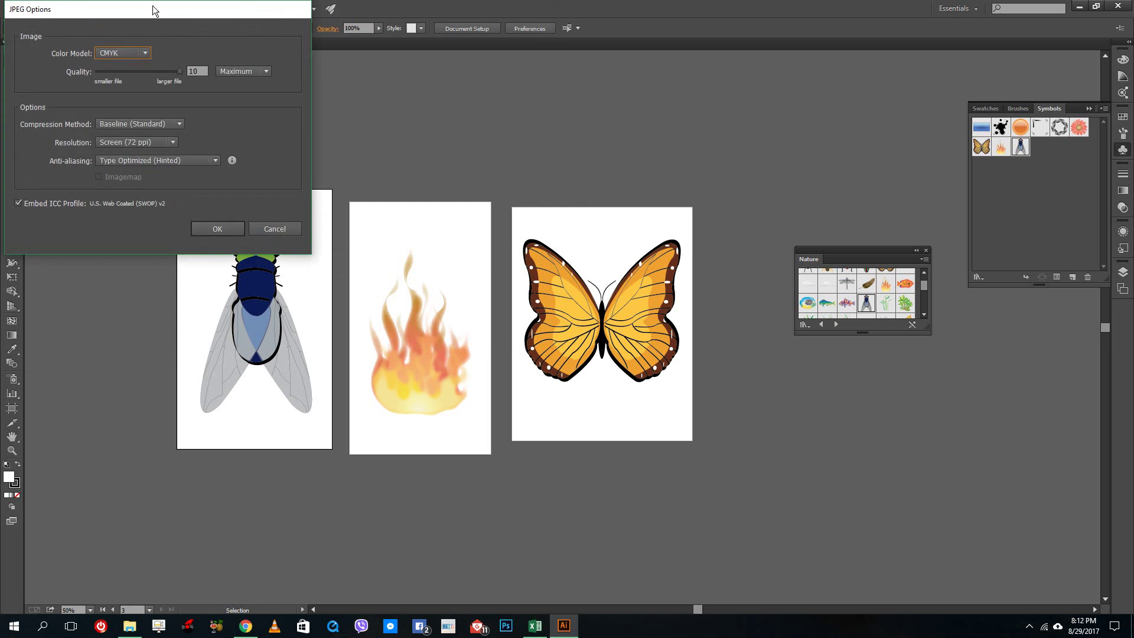
left_click_drag(152, 10, 551, 145)
left_click(510, 177)
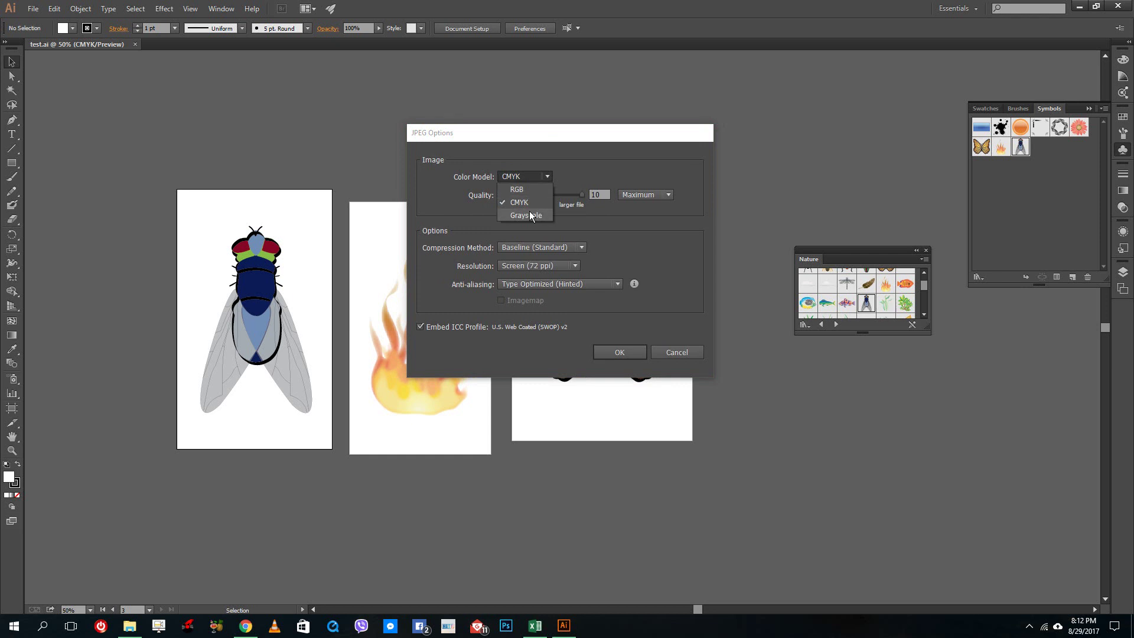
left_click(524, 189)
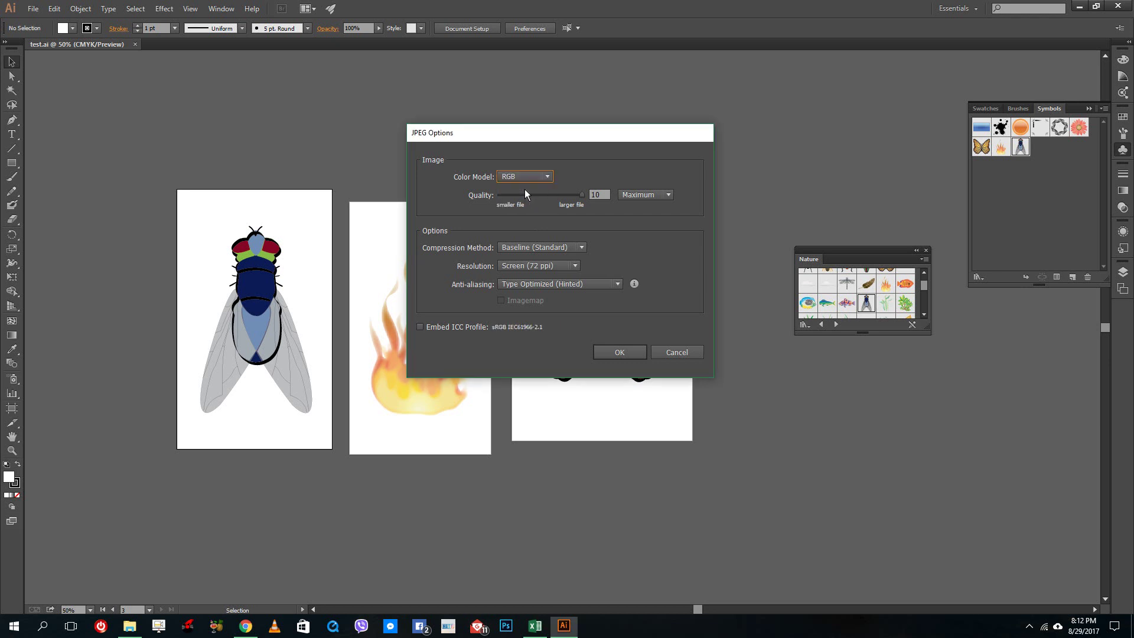
Try High (300 ppi) and a custom 1000 resolution, settling on Screen (72 ppi).
left_click(530, 265)
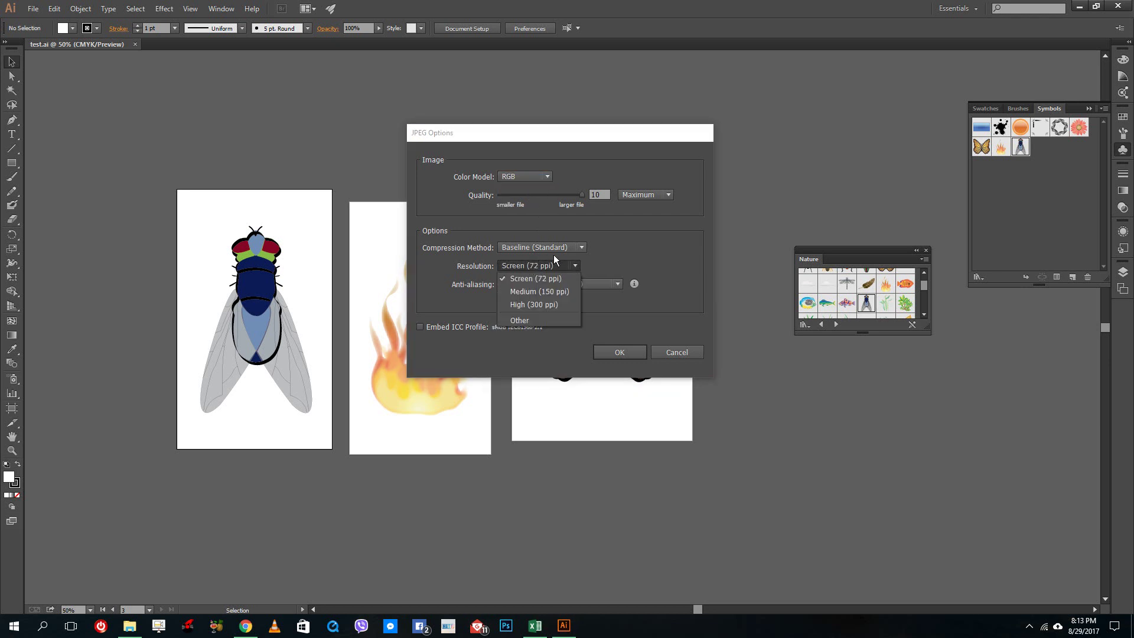
left_click(592, 269)
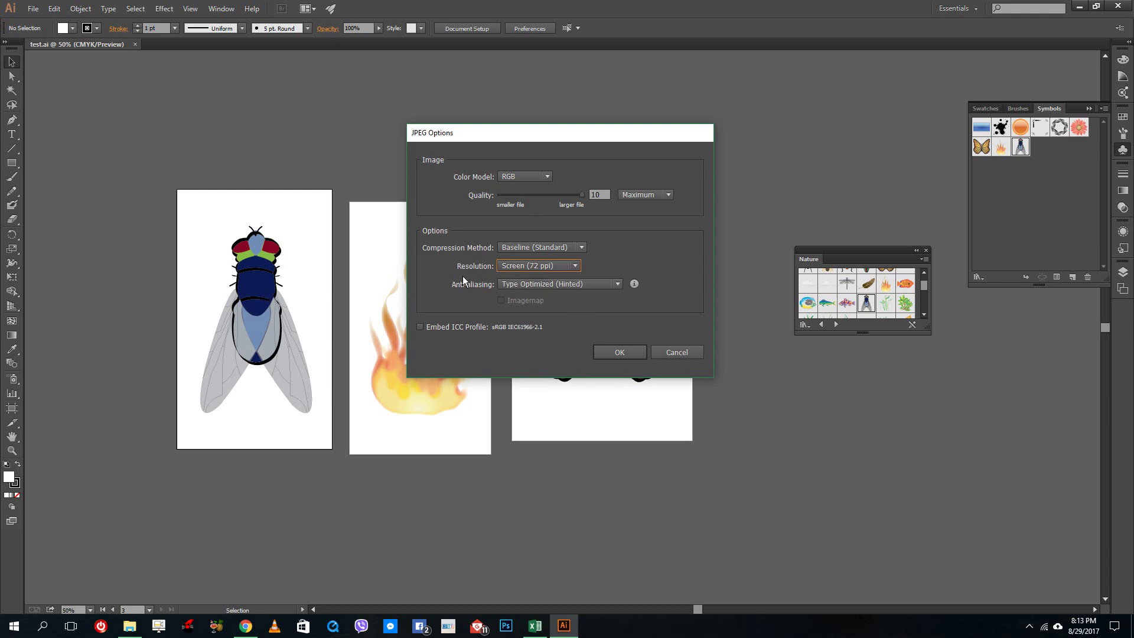
left_click(531, 265)
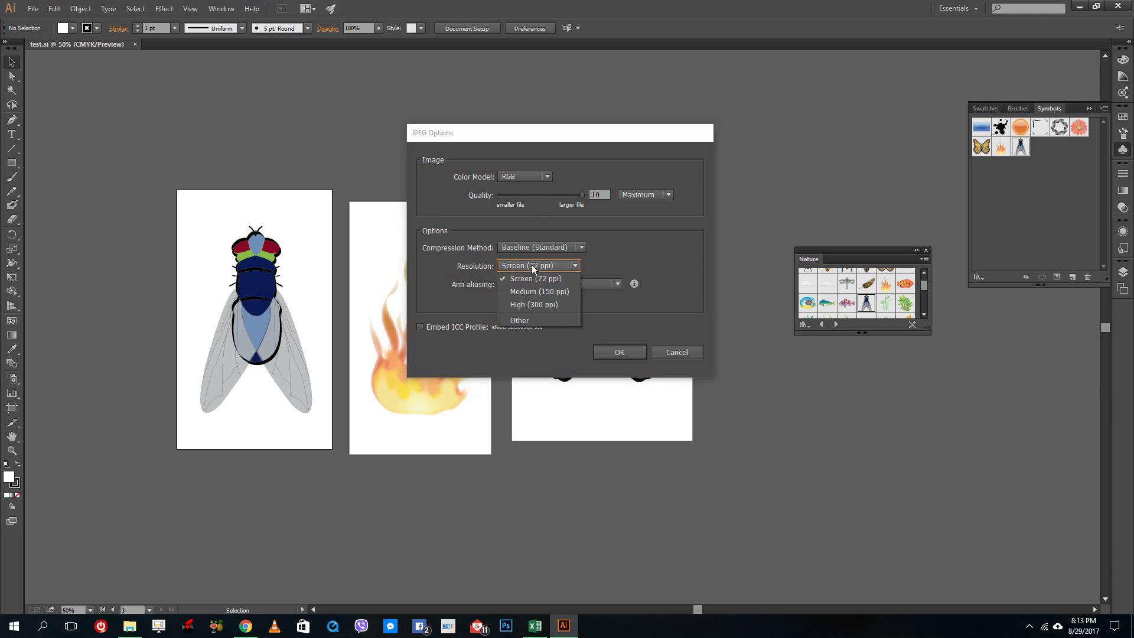
left_click(534, 306)
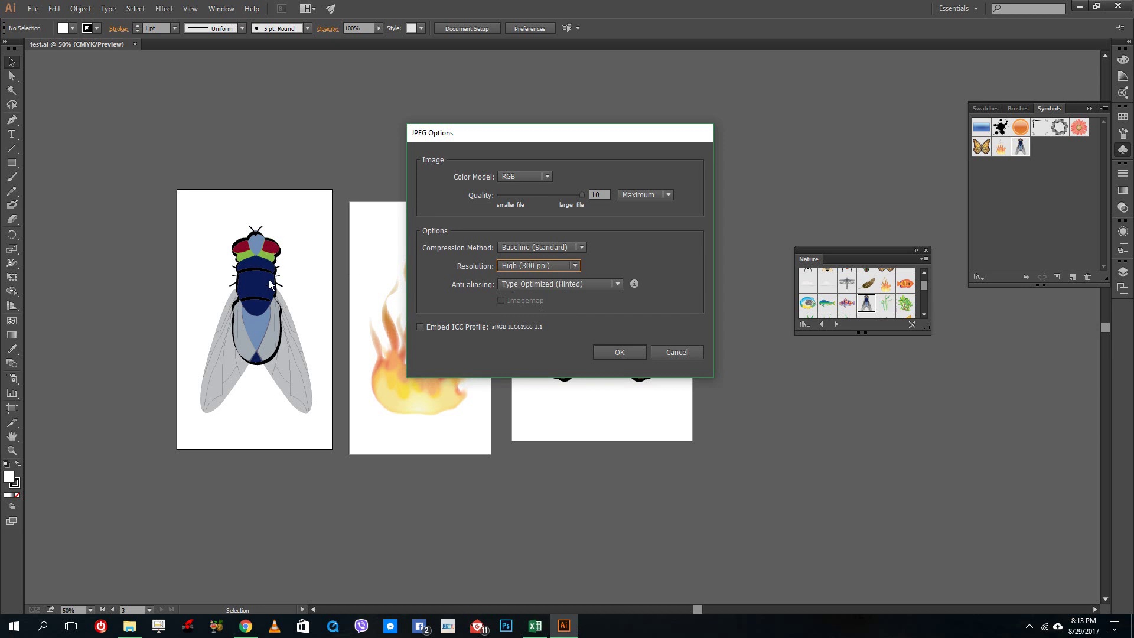
left_click(570, 265)
left_click(534, 265)
left_click(526, 266)
left_click(521, 278)
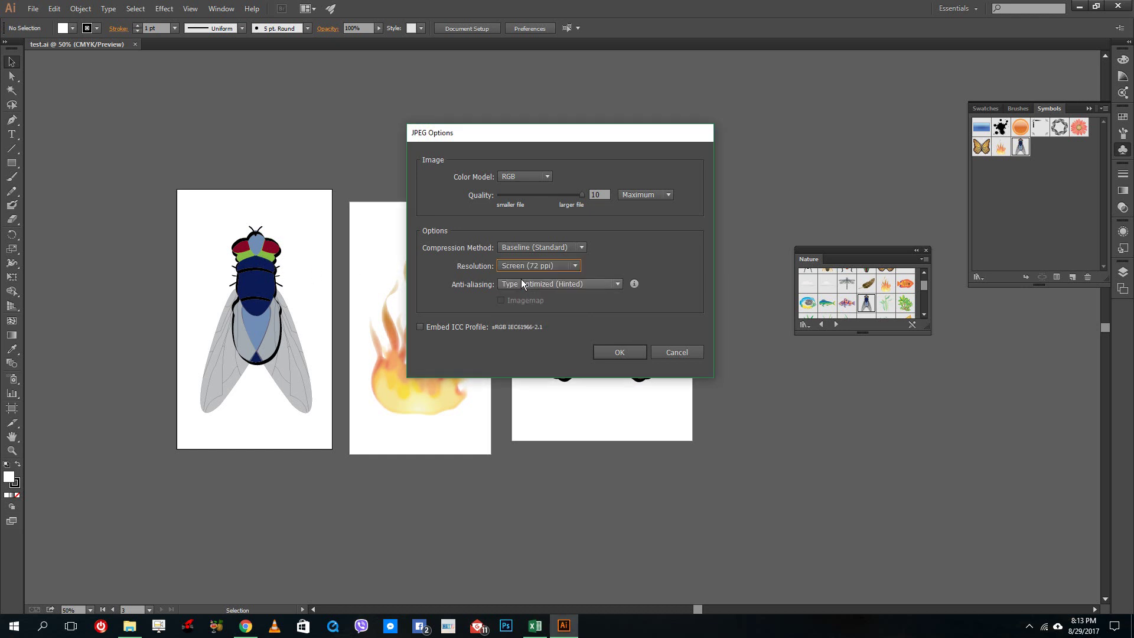
left_click(530, 268)
left_click(518, 317)
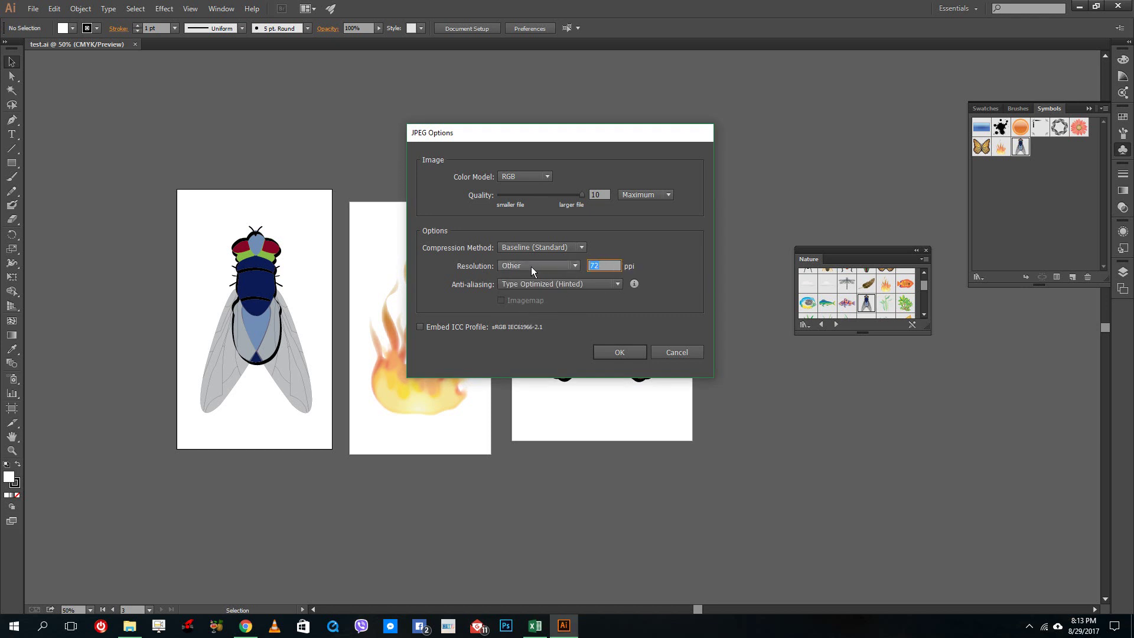
type("1000")
left_click(563, 265)
left_click(548, 276)
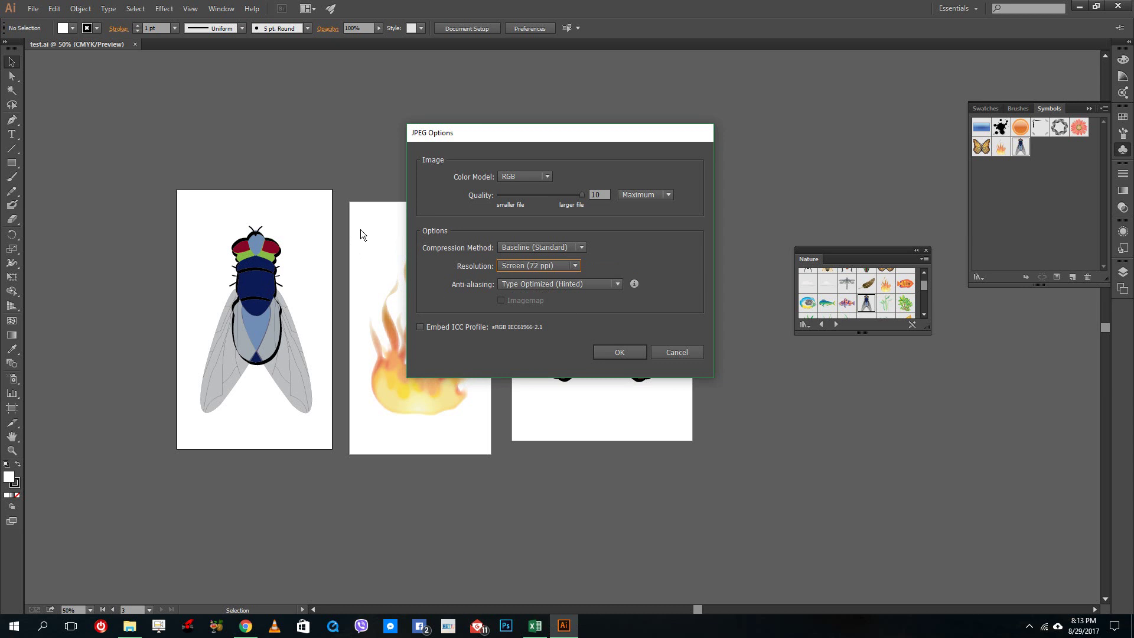
Keep Type Optimized anti-aliasing and confirm the JPEG export.
left_click(538, 282)
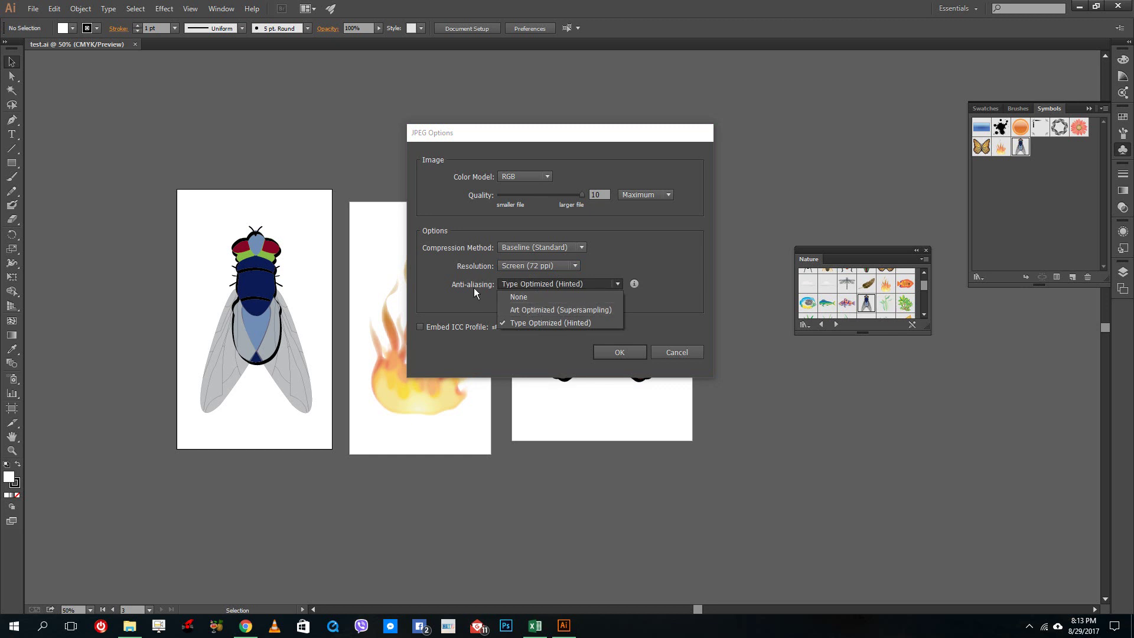
left_click(564, 320)
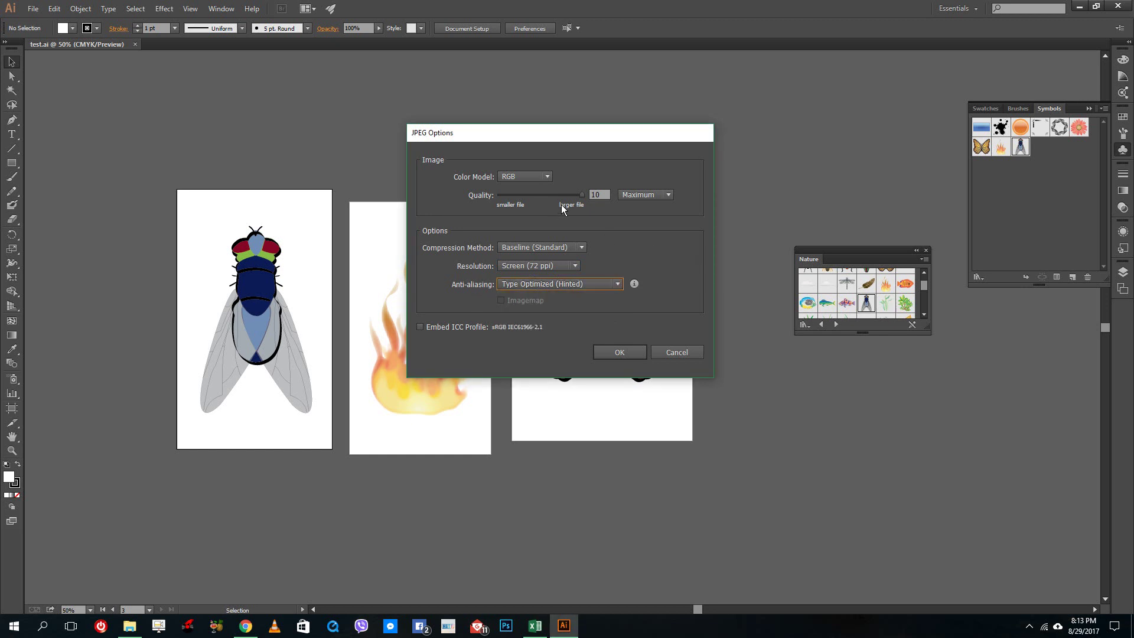
left_click(617, 352)
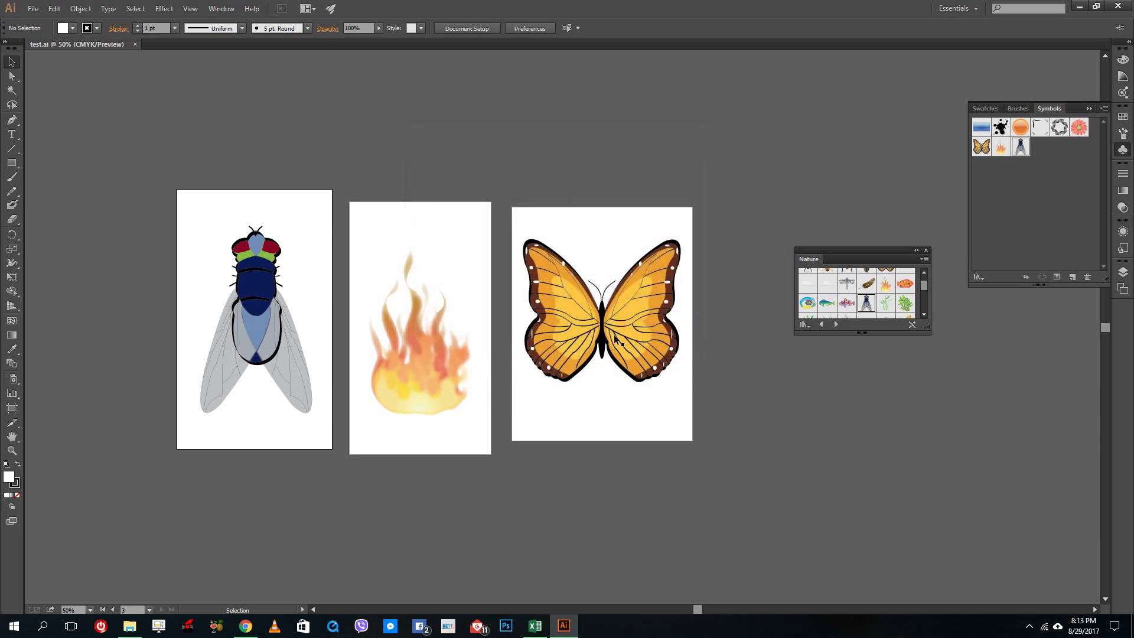
left_click(1077, 9)
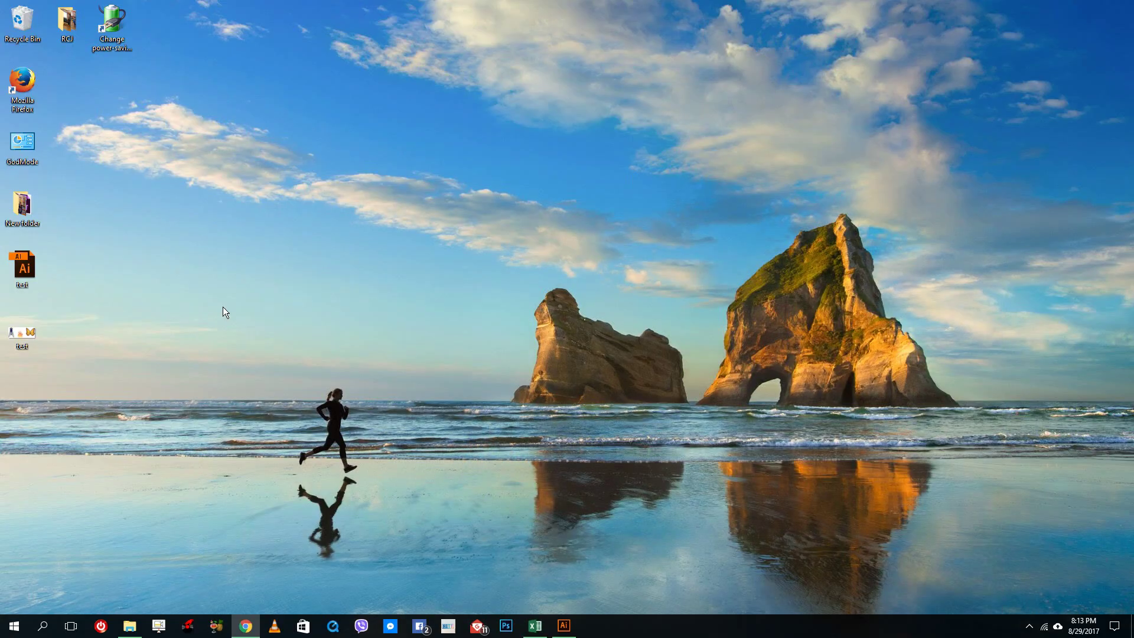
double_click(21, 339)
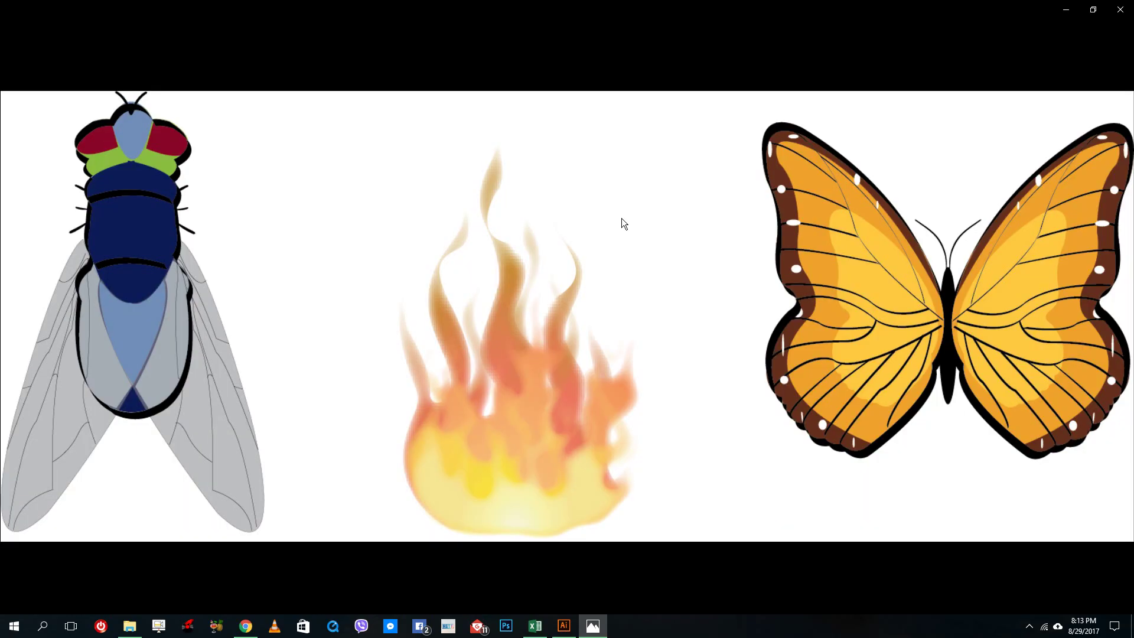
mouse_move(621, 246)
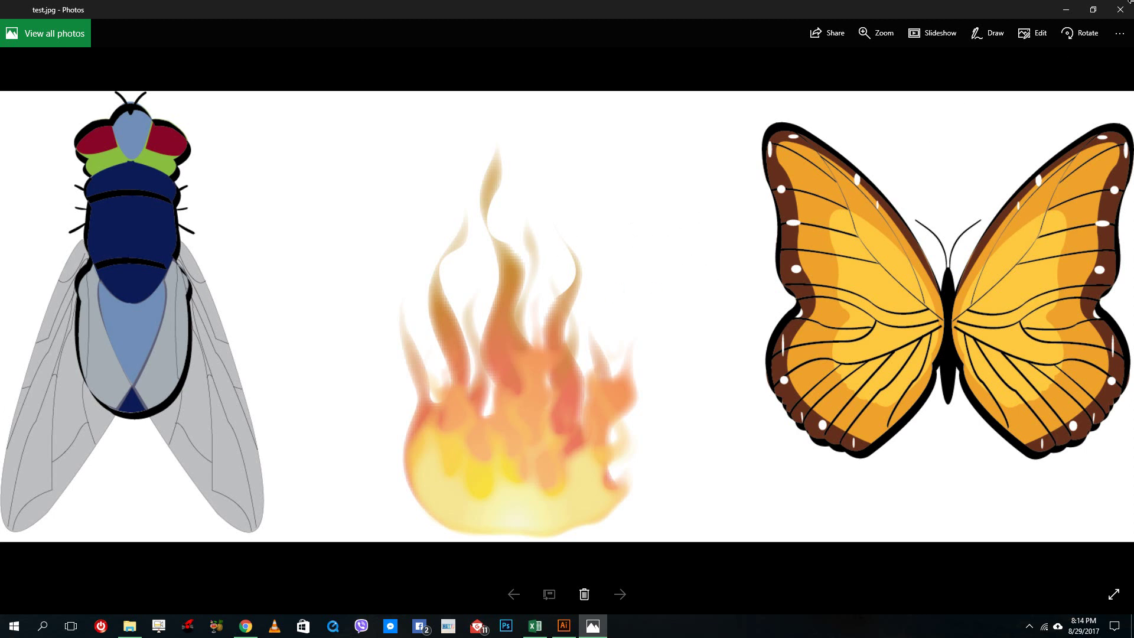
left_click(1122, 6)
left_click(563, 625)
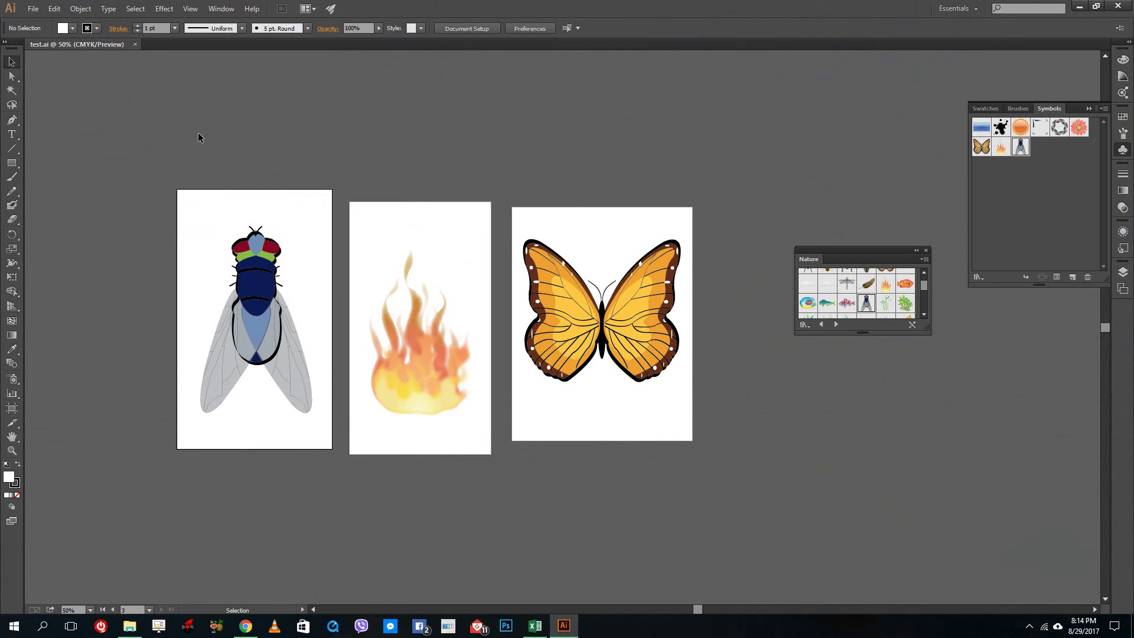
Export all artboards via Use Artboards (All) as JPEGs named 'tests', accepting the JPEG options.
left_click(33, 9)
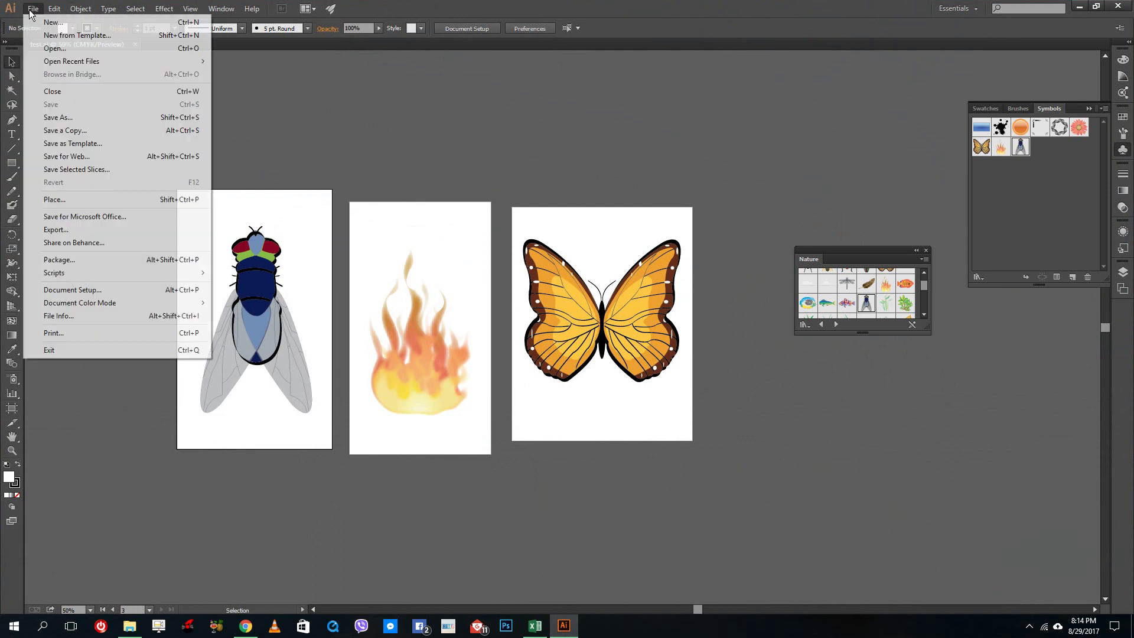
left_click(65, 229)
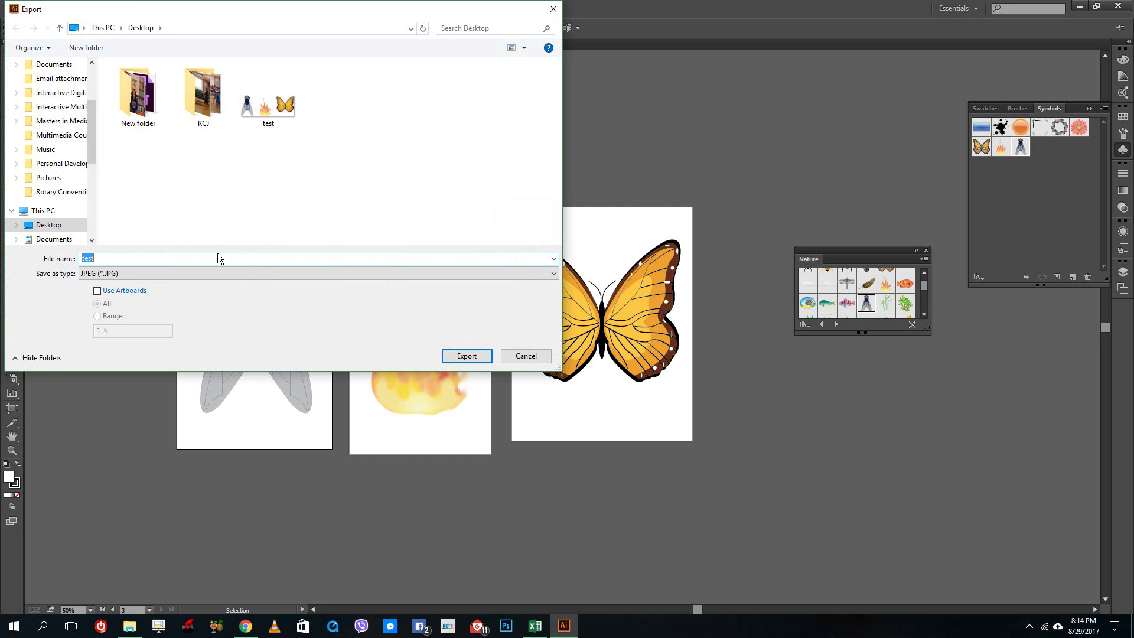
left_click(133, 292)
left_click(137, 258)
left_click(141, 260)
type("s")
left_click(97, 316)
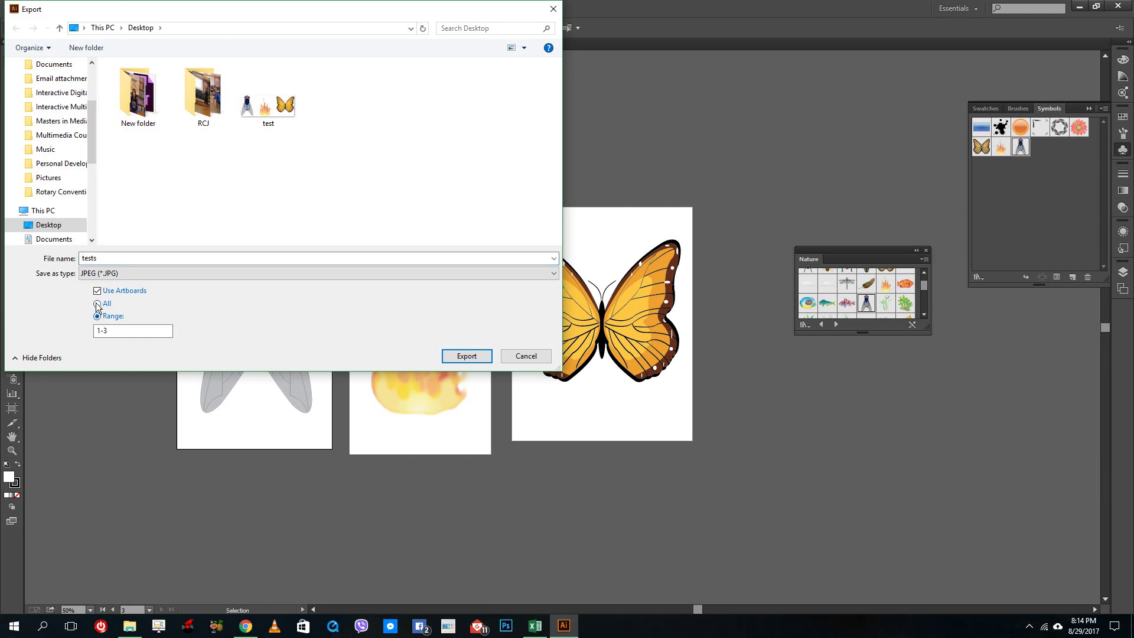
left_click(97, 305)
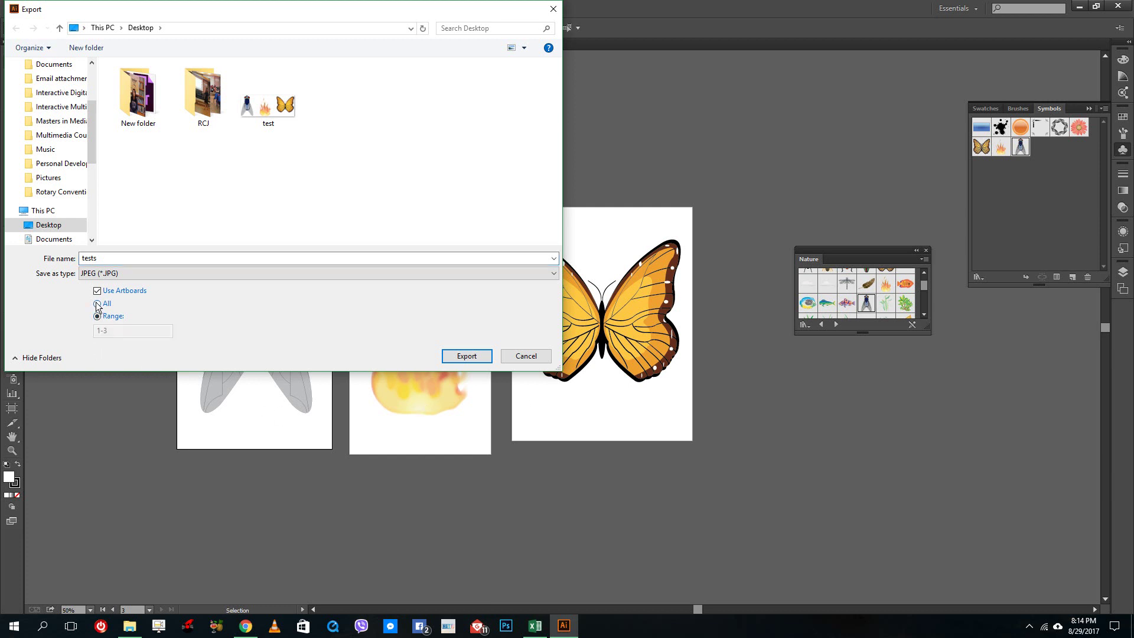
left_click(461, 357)
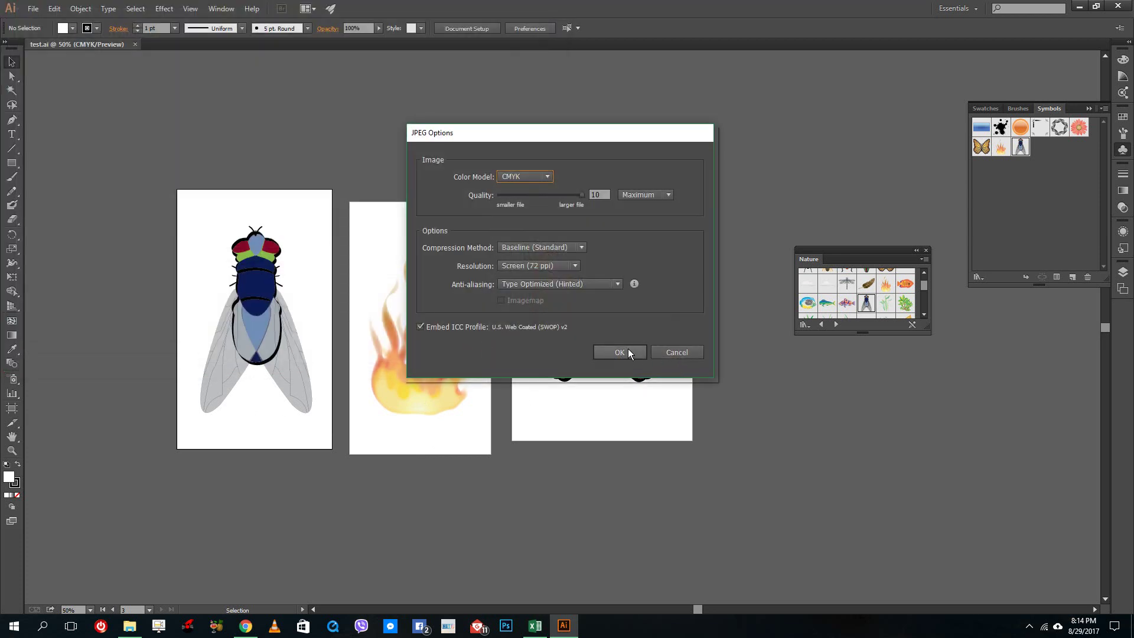
left_click(619, 352)
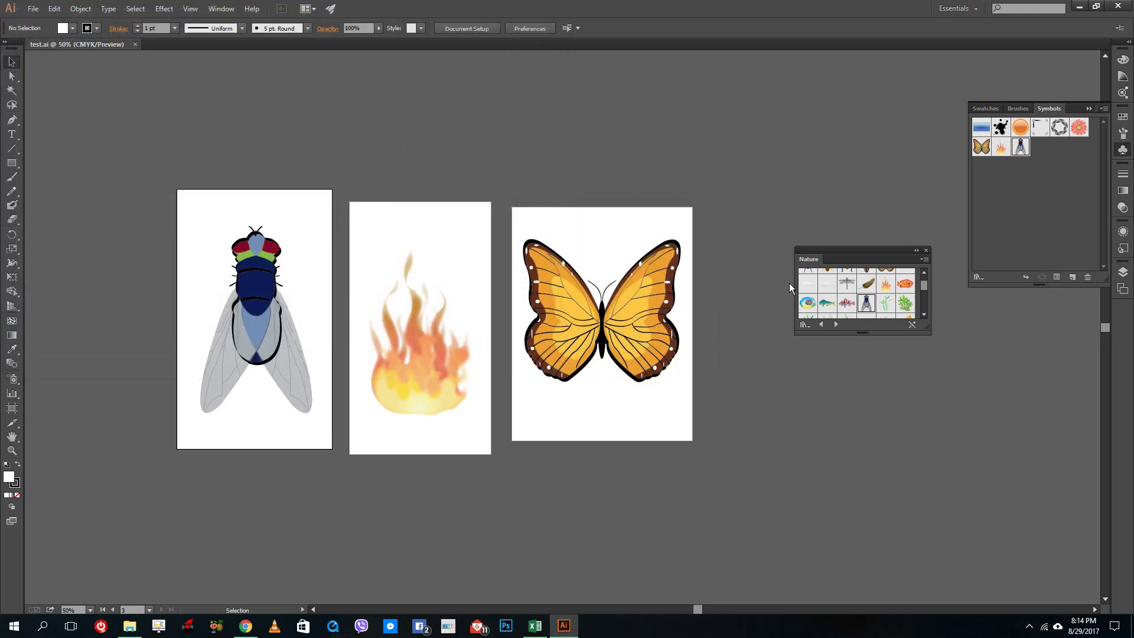
left_click(1079, 8)
left_click_drag(95, 513, 16, 387)
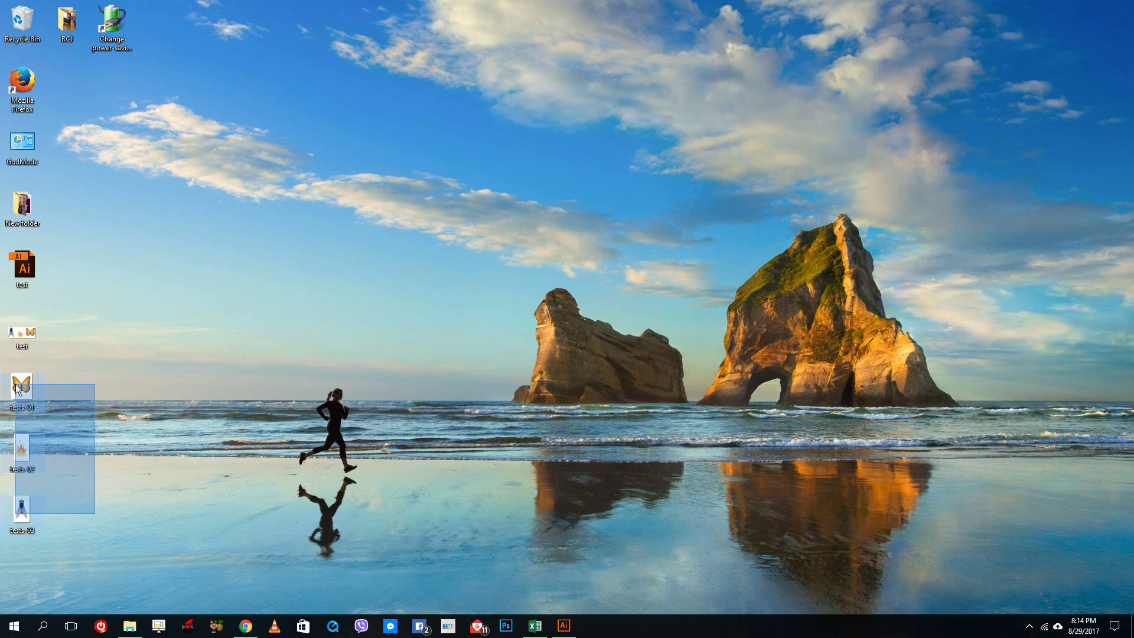
left_click_drag(17, 387, 107, 420)
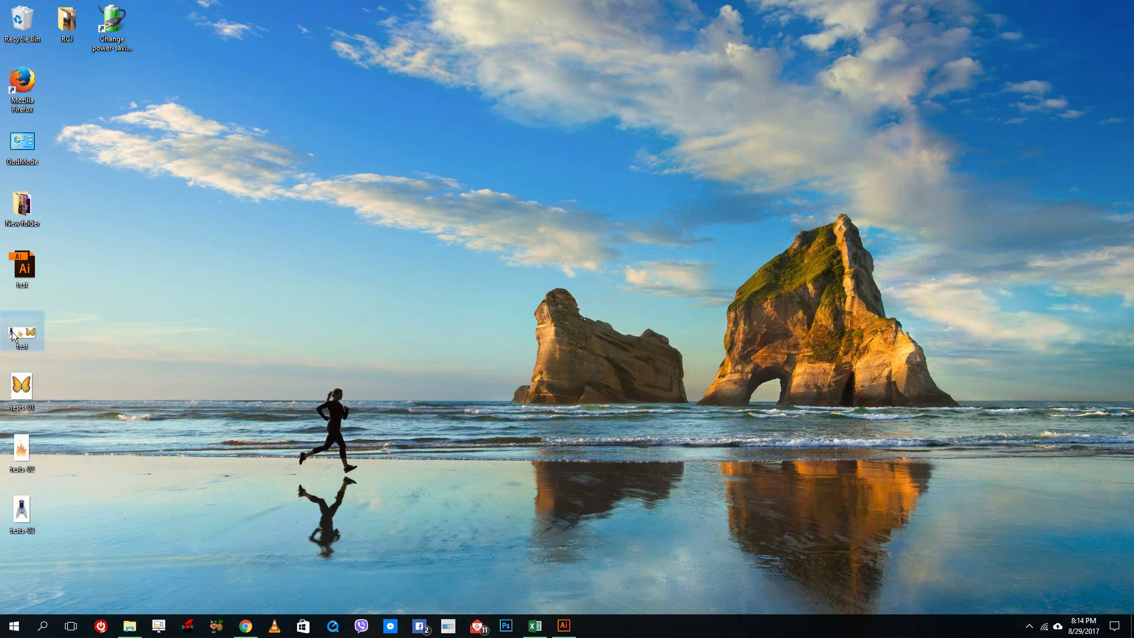
left_click_drag(33, 465, 20, 530)
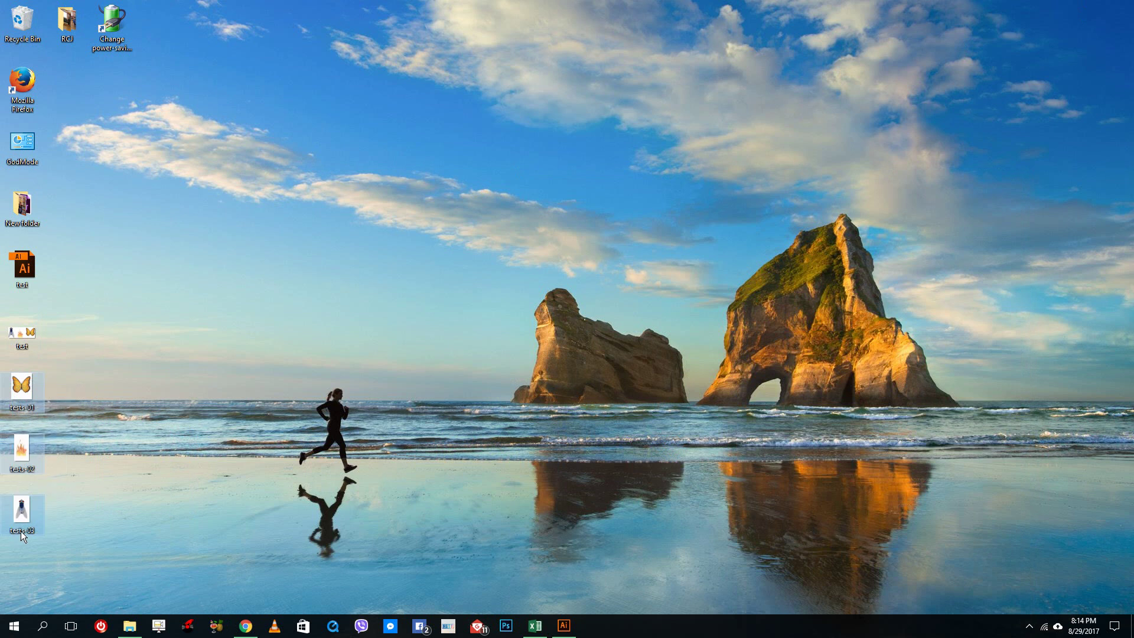
left_click(563, 625)
Move the fly, flame and butterfly so each overlaps the first artboard's edges.
left_click_drag(252, 310, 164, 313)
left_click_drag(401, 373, 320, 362)
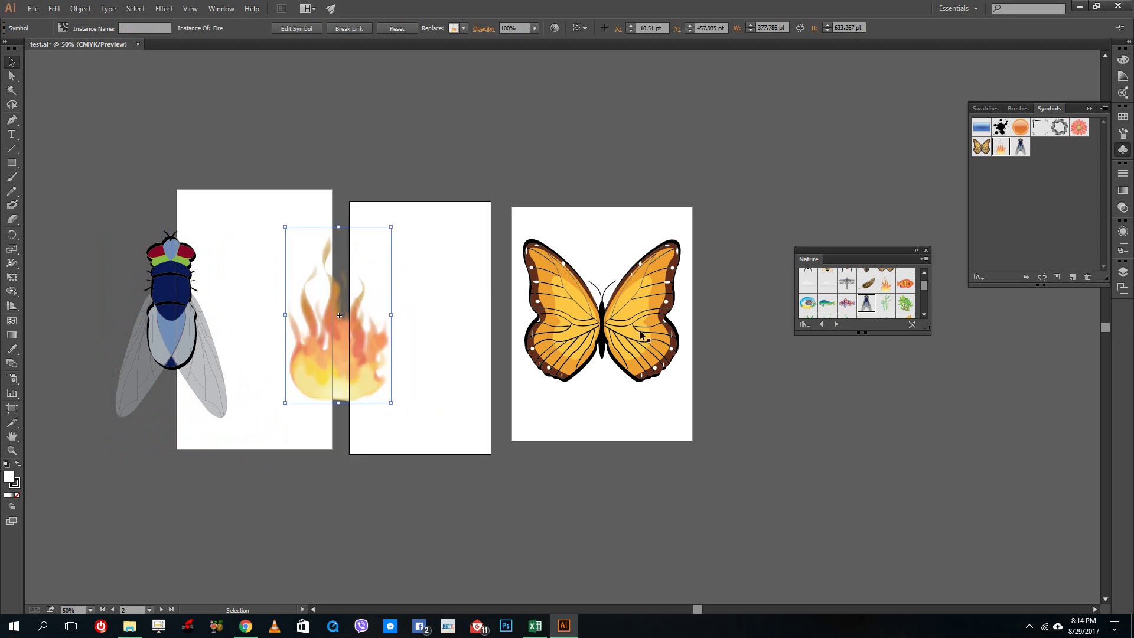
left_click_drag(608, 374, 263, 538)
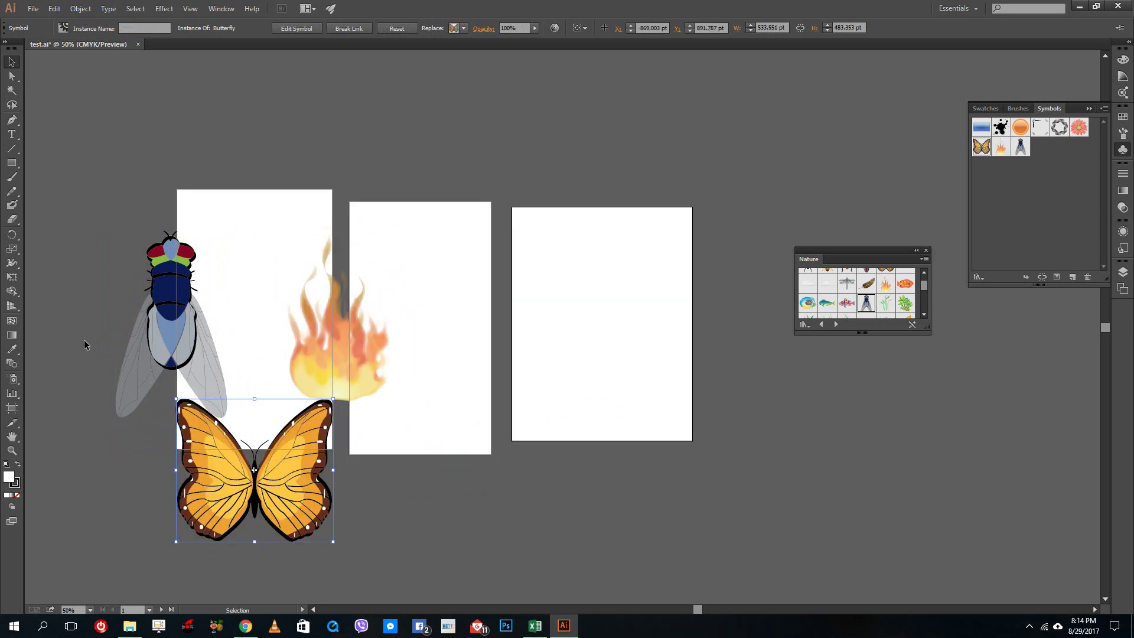
Delete the middle artboard with the Artboard tool, then return to selection.
left_click(13, 409)
left_click(415, 292)
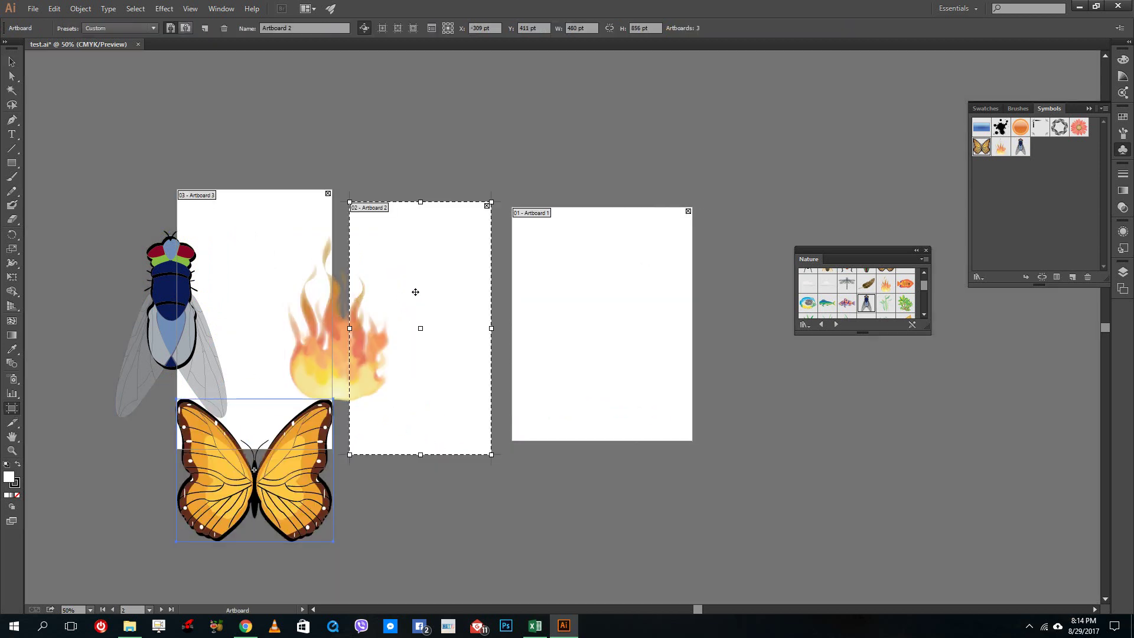
key("Delete")
key("Delete")
left_click(12, 62)
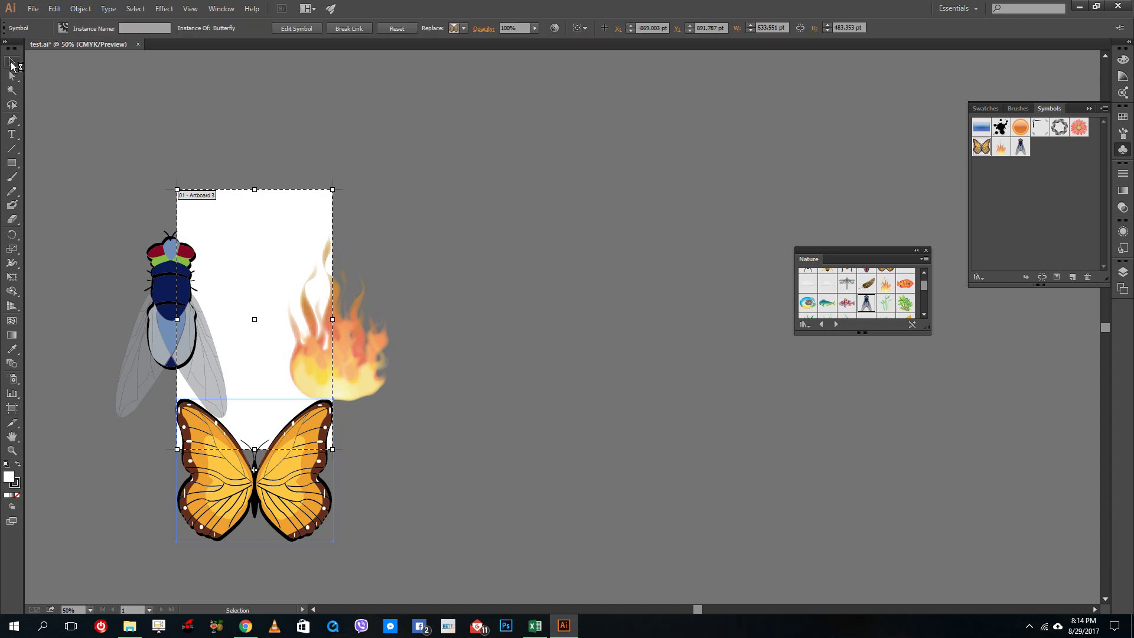
Export the artboard cropped via Use Artboards as the JPEG 'final', then reveal the desktop.
left_click(33, 8)
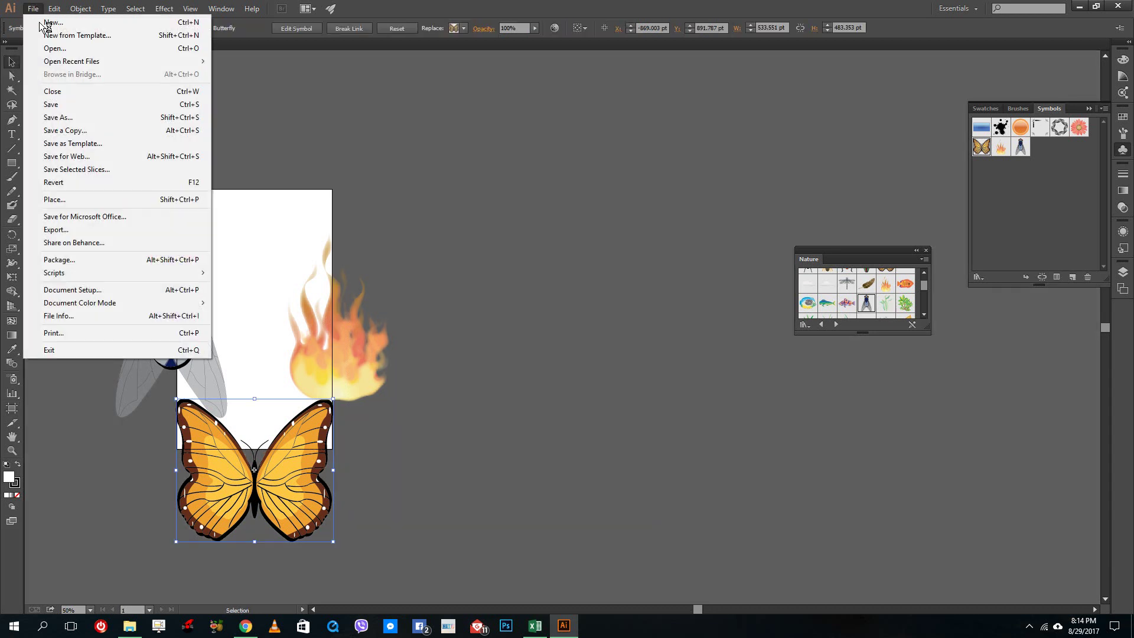
left_click(61, 235)
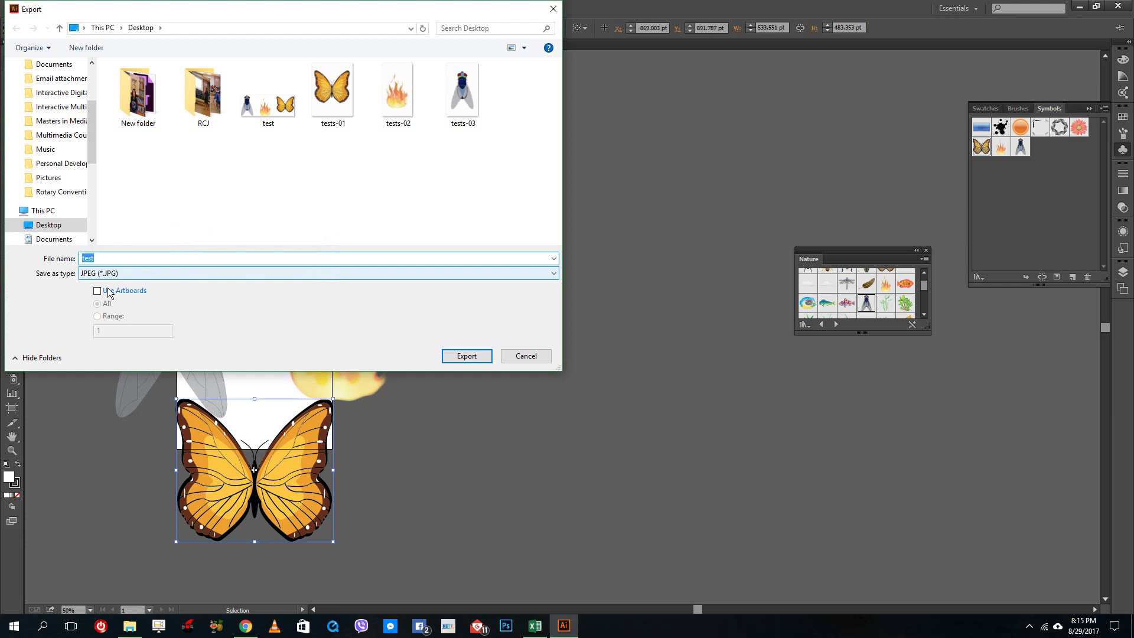
left_click(110, 292)
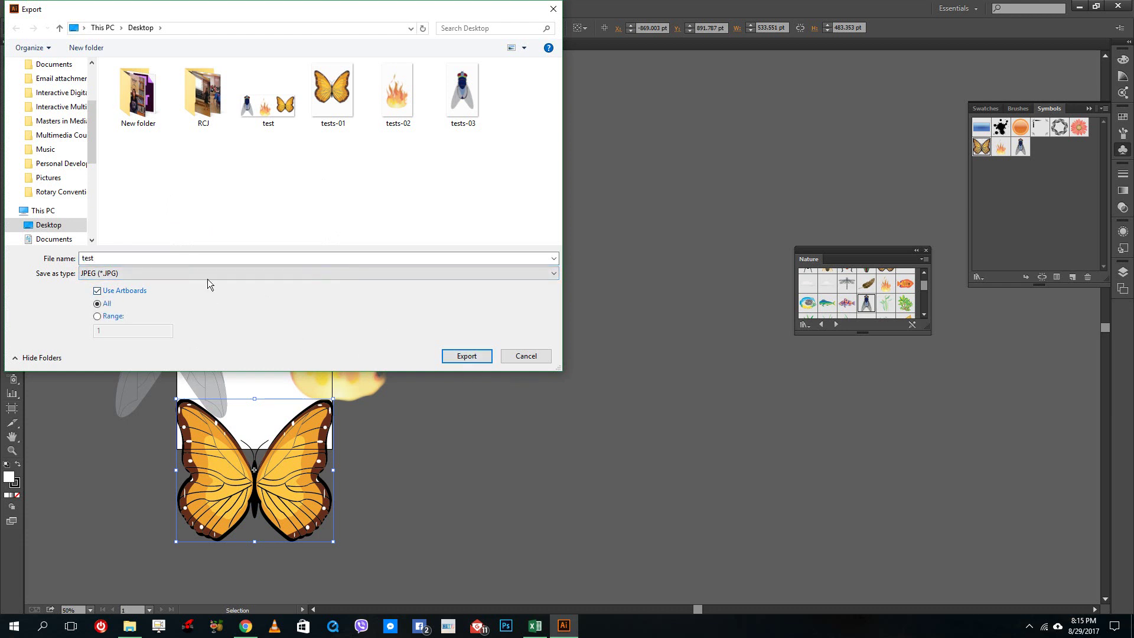
double_click(222, 257)
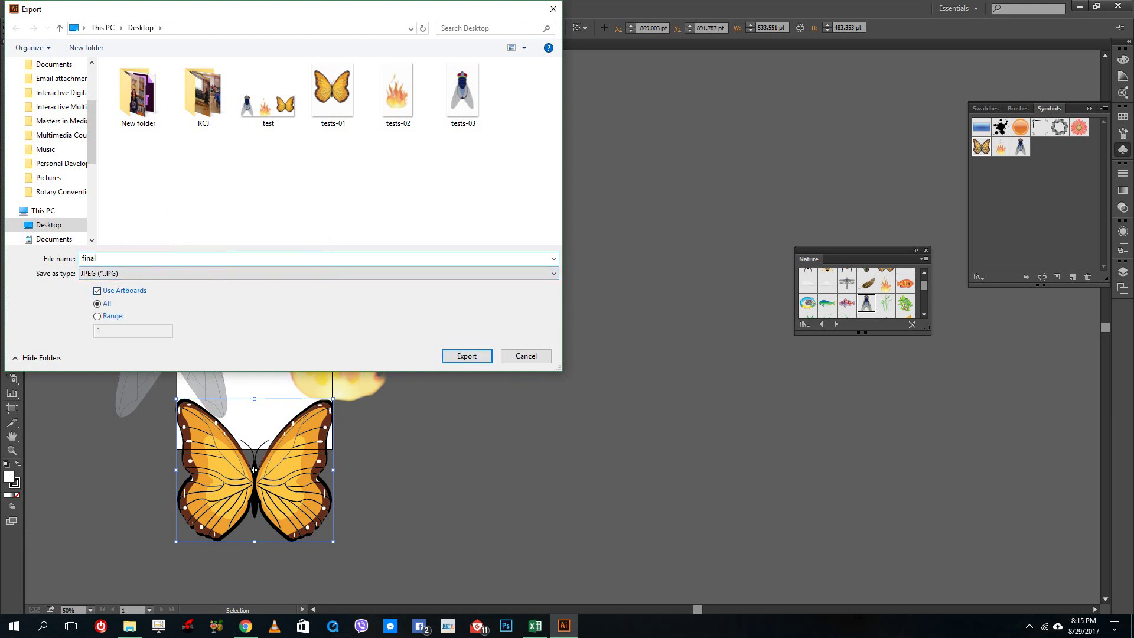
left_click(467, 355)
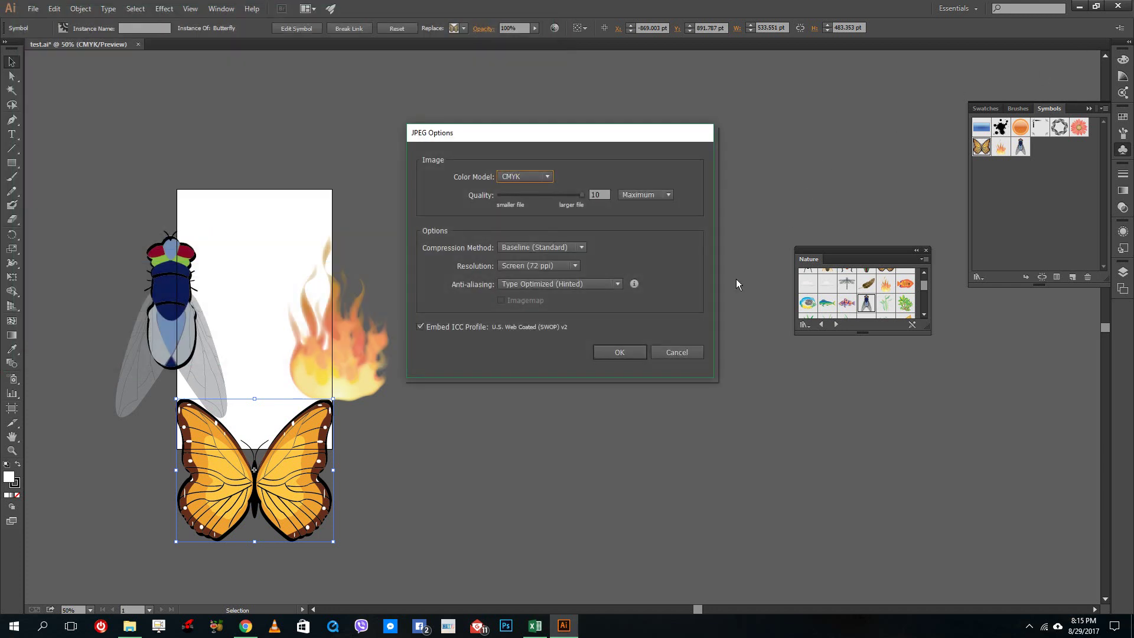
left_click(617, 349)
left_click(1081, 5)
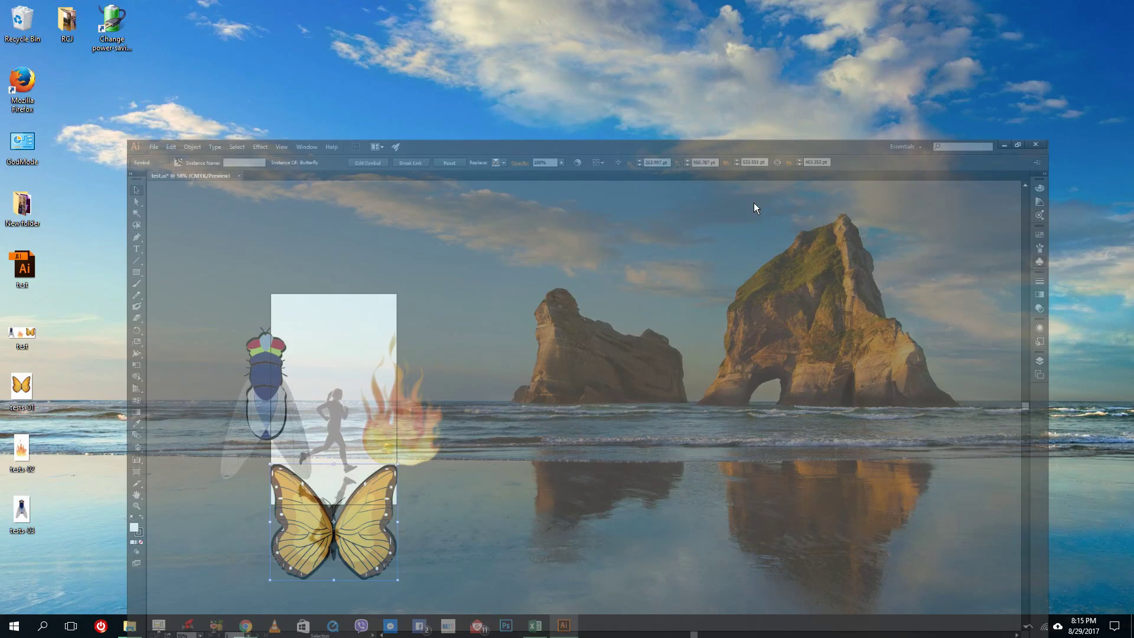